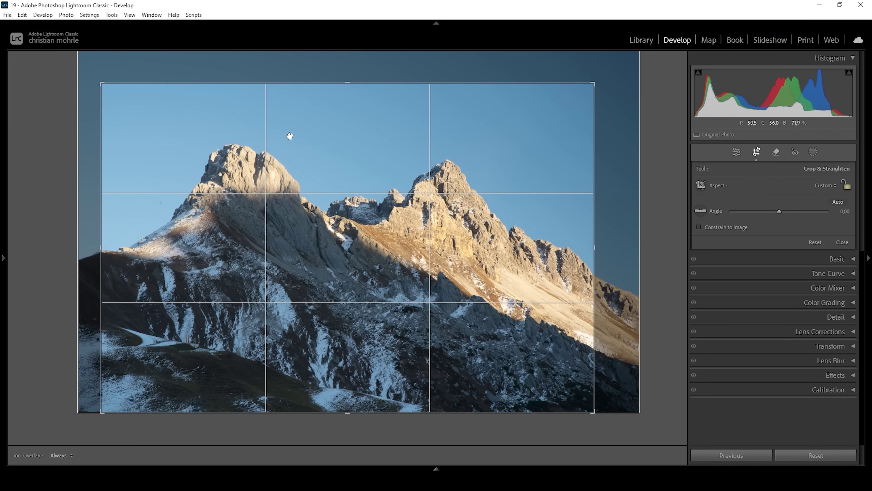
Step: Commit the tighter crop around the two peaks and return to the editing sliders
click(736, 151)
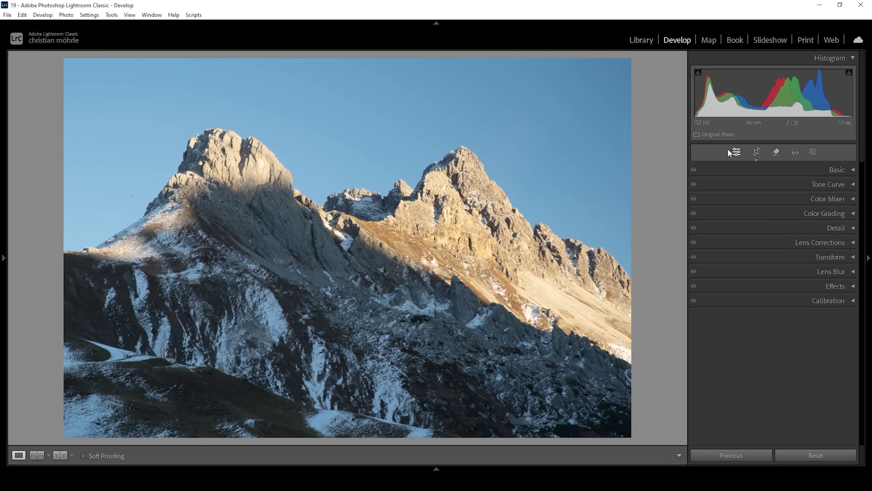
Step: In the Basic panel, set Exposure to −0,75, Shadows +12, Highlights −29 and Whites +10
click(841, 172)
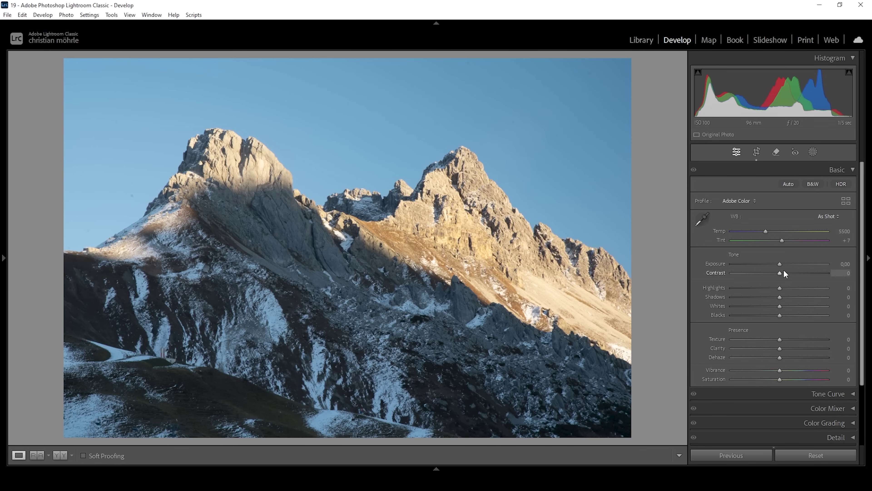
drag(780, 264, 770, 264)
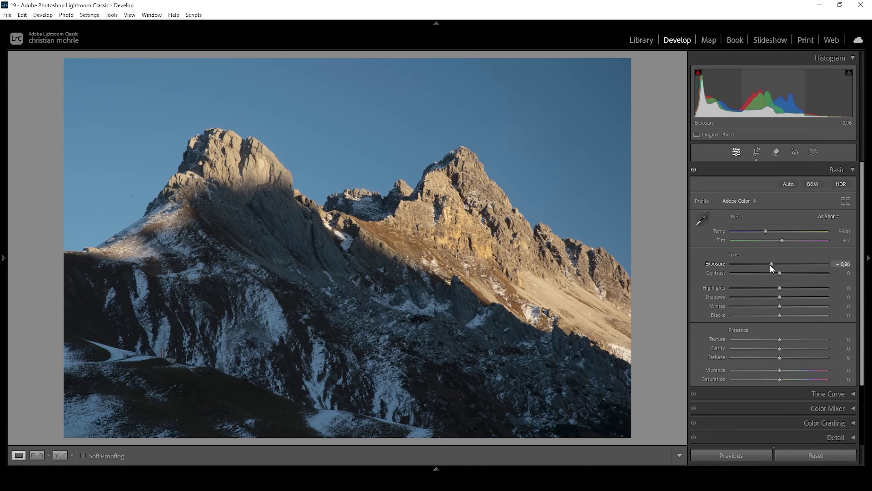
click(837, 263)
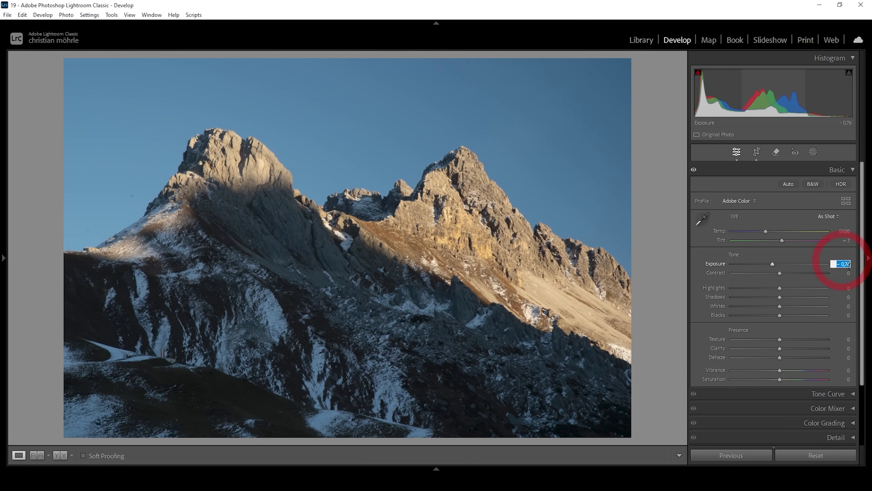
text(-0,75)
key(Return)
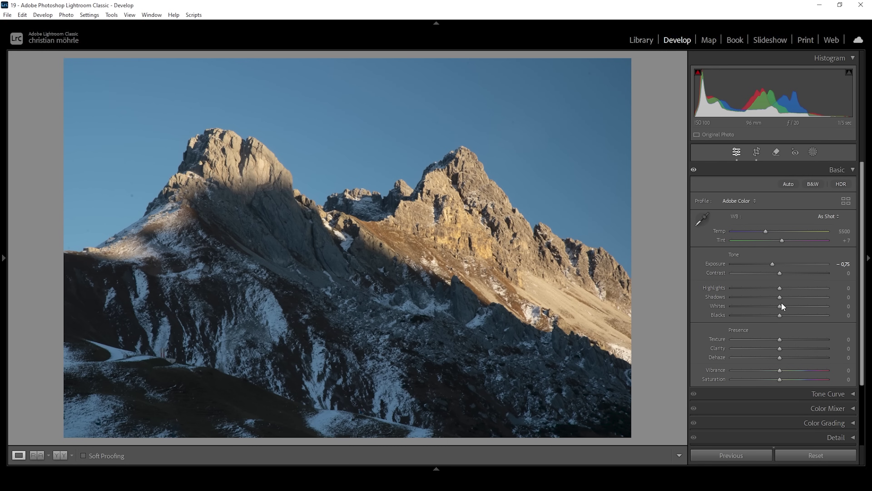
drag(782, 296, 802, 317)
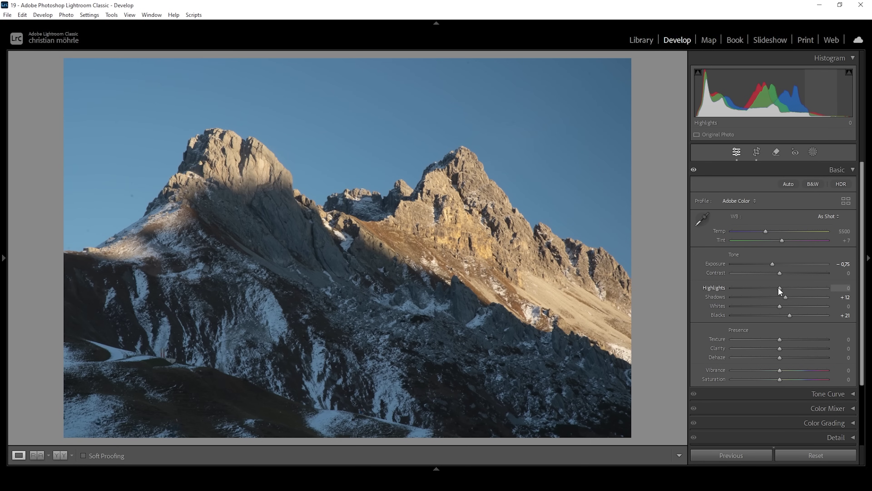
drag(779, 291, 762, 288)
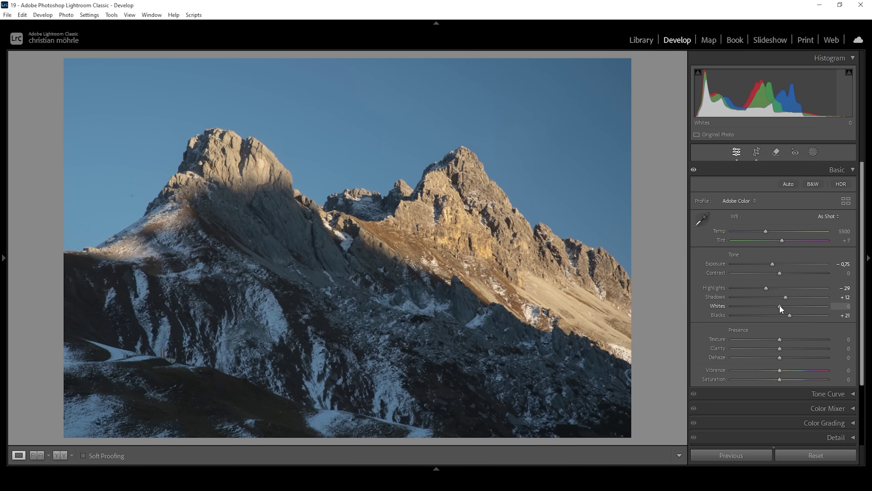
drag(783, 305, 784, 305)
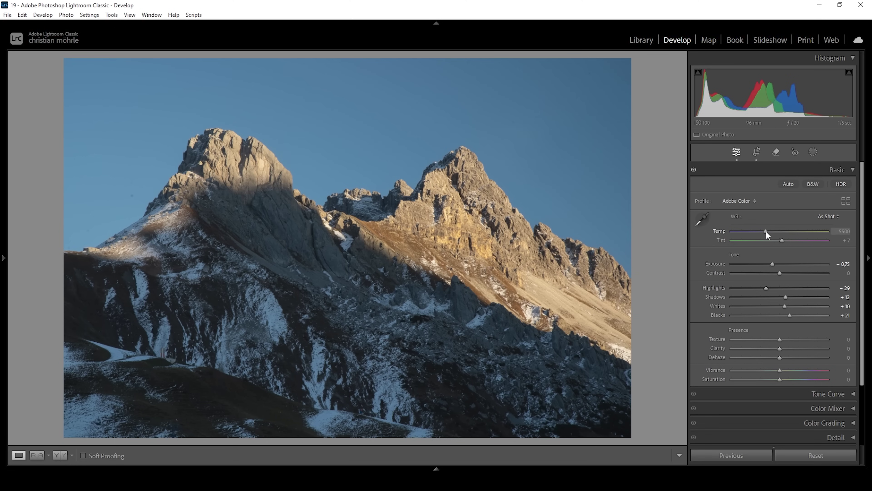
Step: Warm Temp to 7000, set Clarity −9, Dehaze −3 and Vibrance +6, then compare before/after
drag(765, 230, 779, 231)
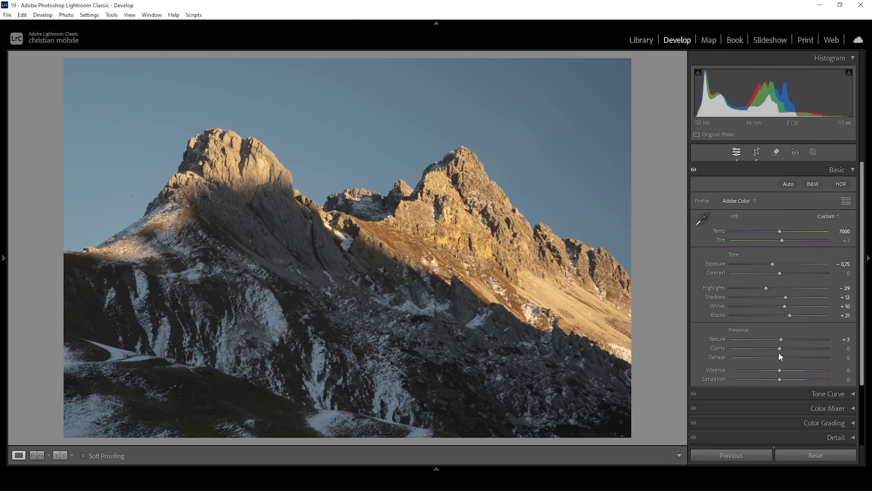
drag(779, 352, 776, 350)
drag(779, 357, 778, 357)
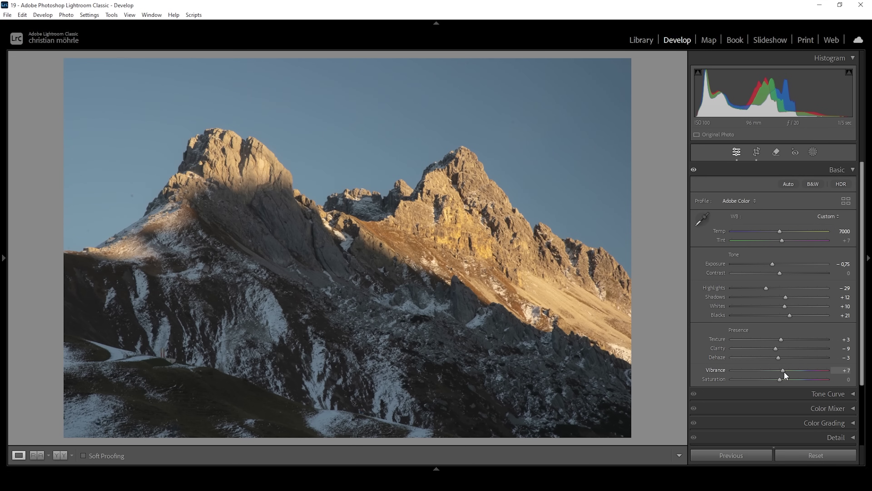
drag(784, 371, 782, 371)
click(56, 454)
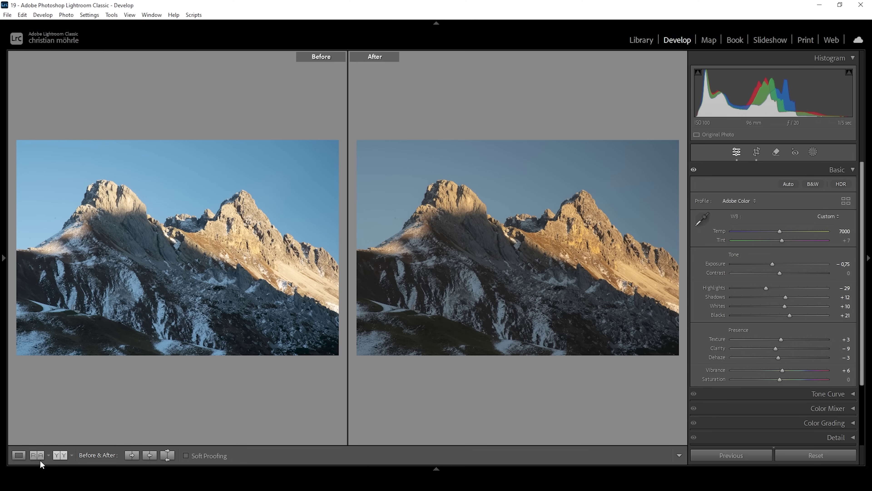
Step: Return to the single-photo view and create an automatic Sky mask
click(19, 455)
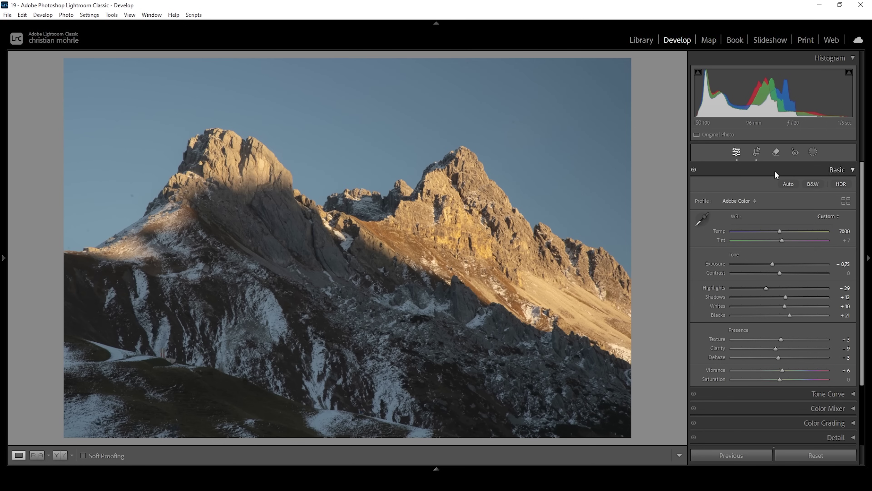
click(812, 152)
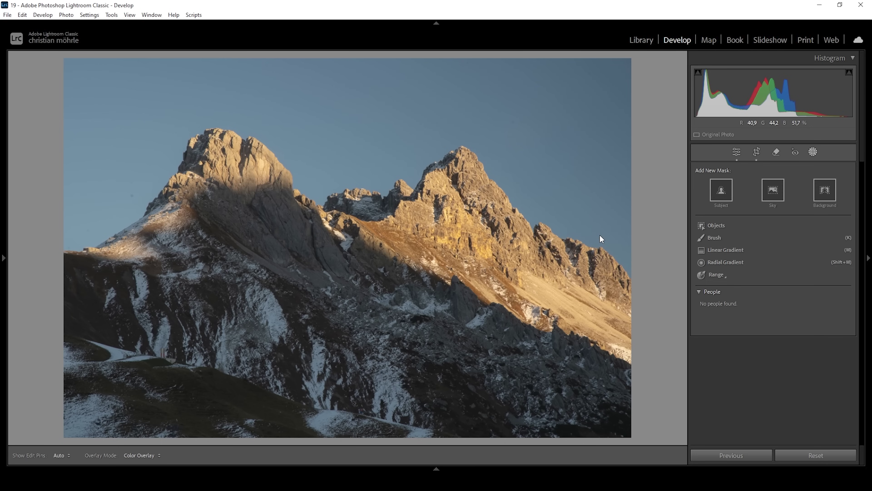
click(773, 188)
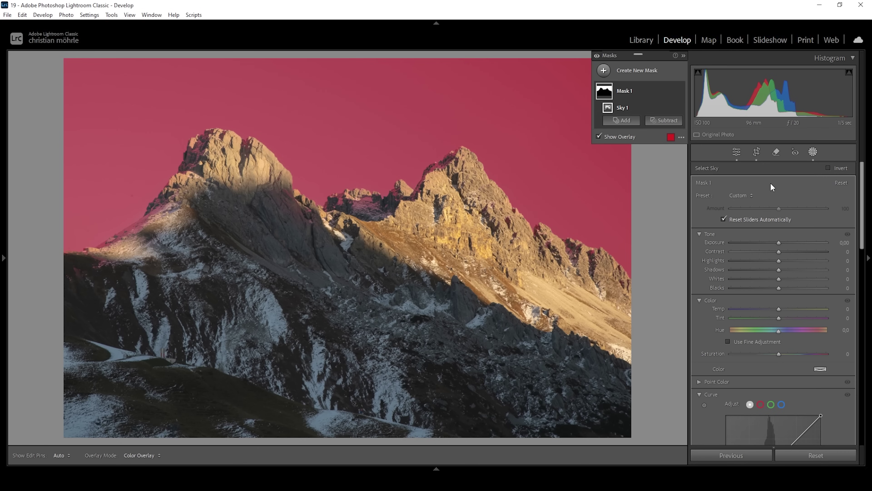
Step: Subtract a linear gradient from the sky mask so it fades toward the right
click(653, 121)
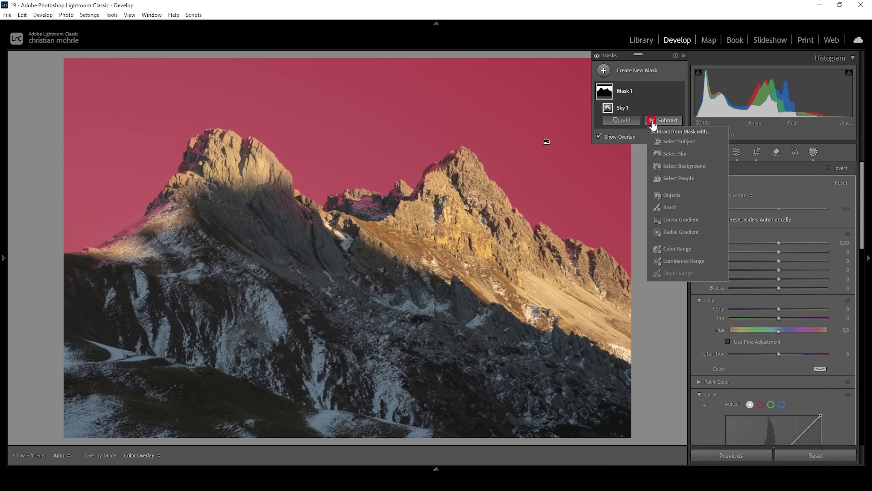
click(671, 219)
mouse_move(549, 241)
mouse_down()
mouse_move(543, 141)
mouse_move(533, 146)
mouse_move(495, 82)
mouse_move(504, 60)
mouse_move(487, 32)
mouse_move(485, 40)
mouse_up()
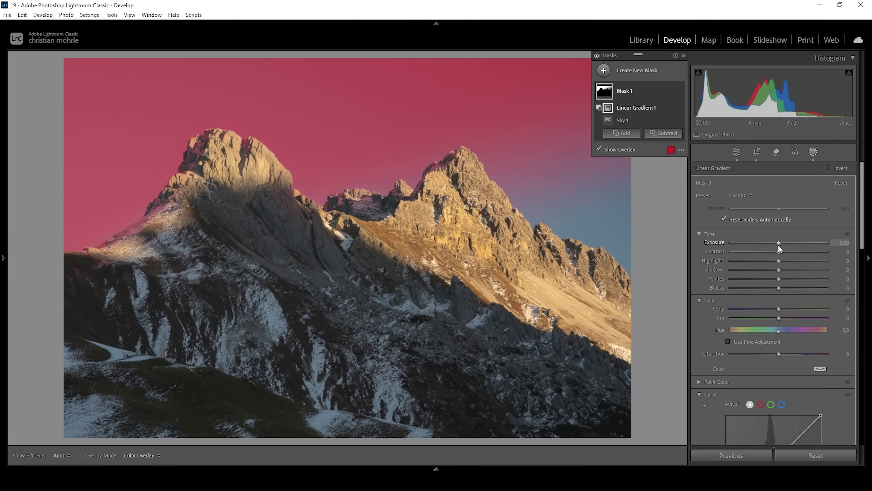
Step: Darken the masked sky to Exposure −0,85 and cool it to Temp −15
drag(778, 243, 767, 242)
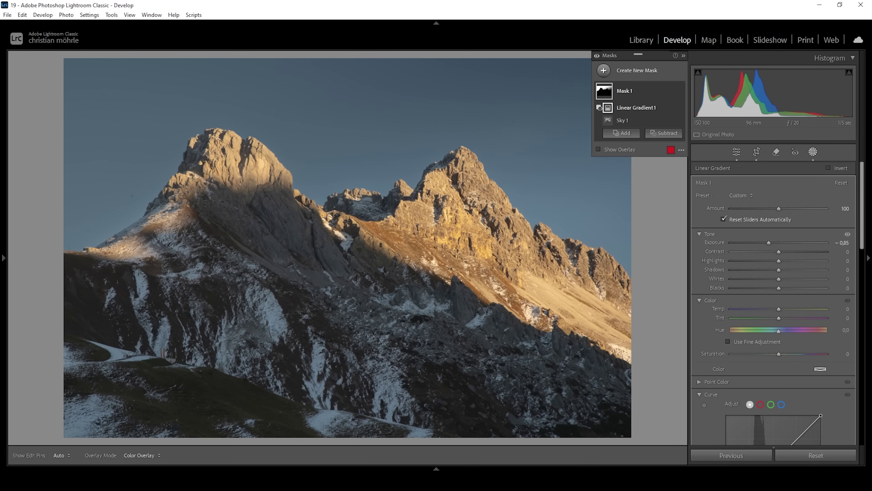
drag(778, 308, 774, 311)
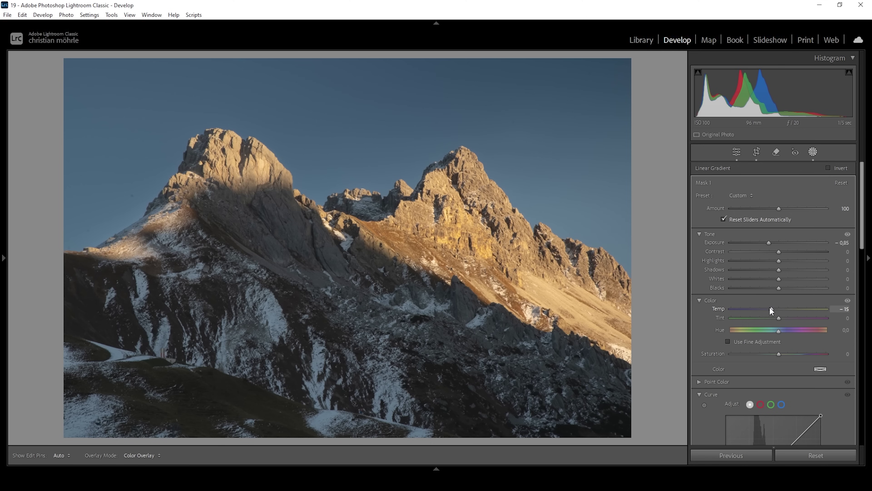
drag(769, 307, 769, 308)
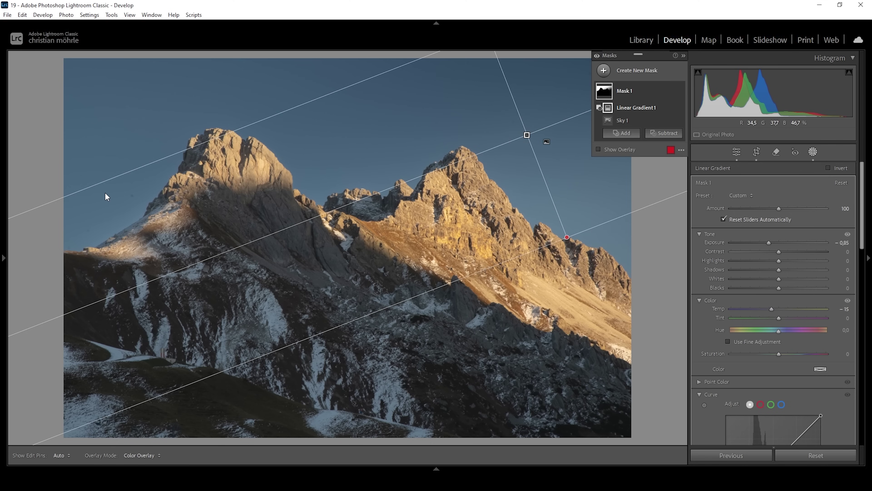
click(621, 132)
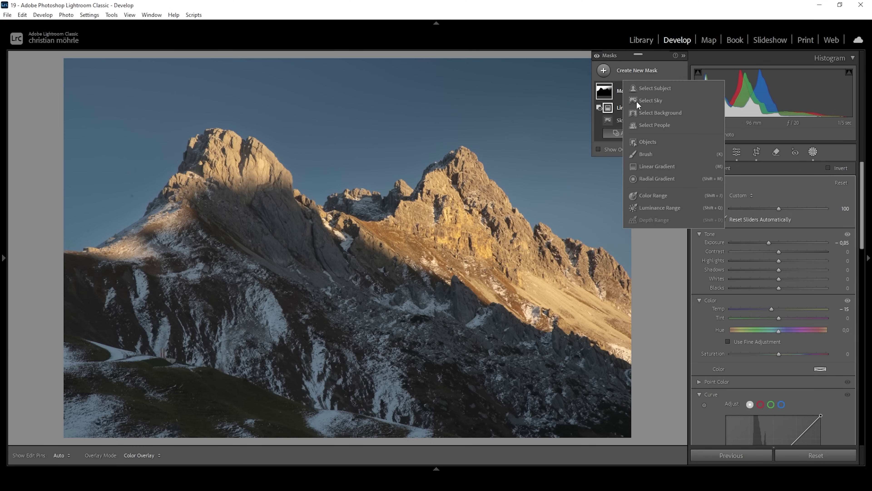
Step: Add a second Sky mask, subtracting a linear gradient that fades it toward the right
click(656, 101)
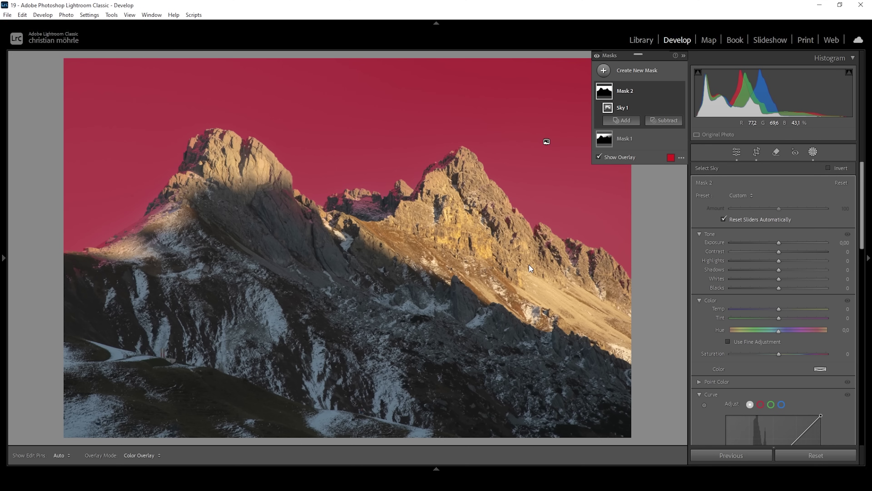
click(664, 120)
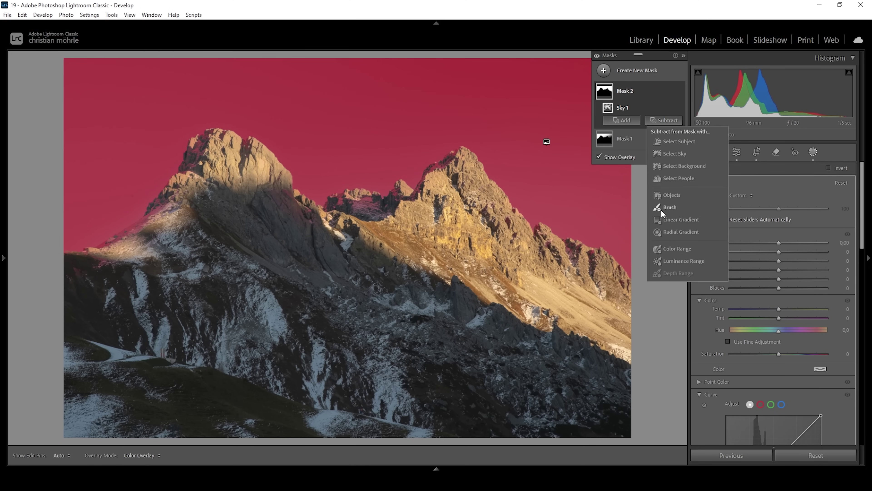
click(671, 217)
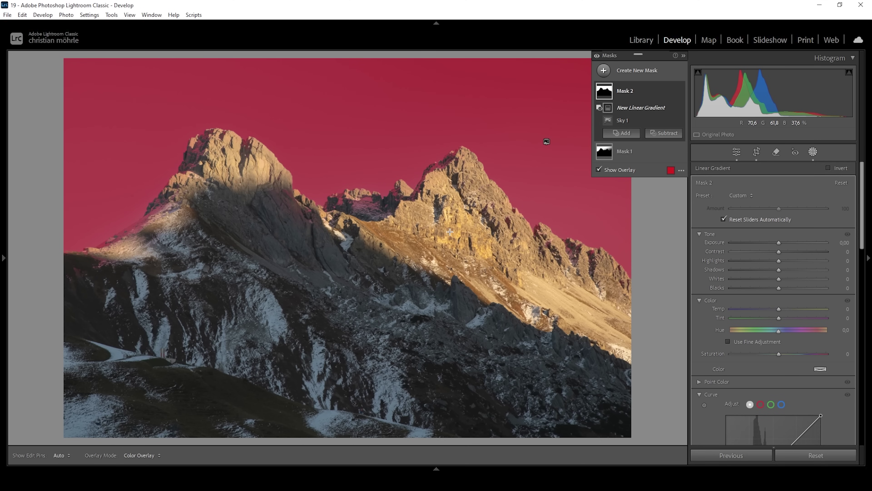
mouse_move(450, 232)
mouse_down()
mouse_move(395, 172)
mouse_move(240, 56)
mouse_move(242, 18)
mouse_up()
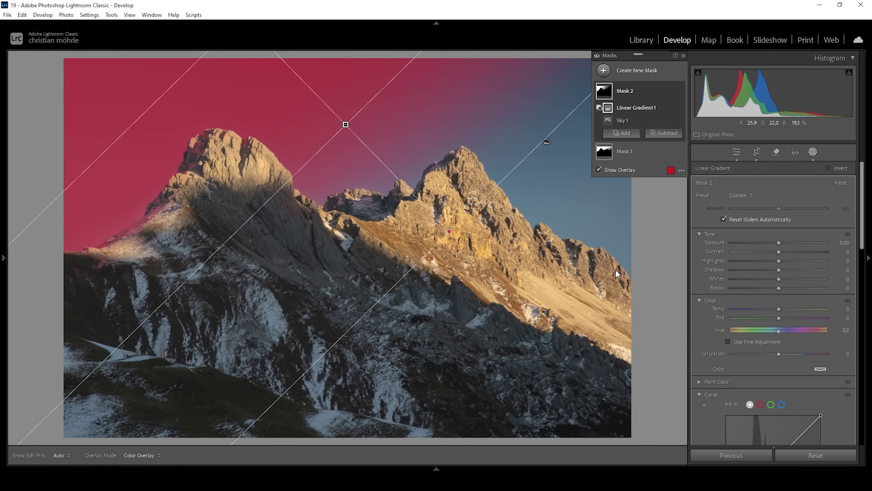
Step: Lower Mask 2's exposure to −0.42
click(778, 243)
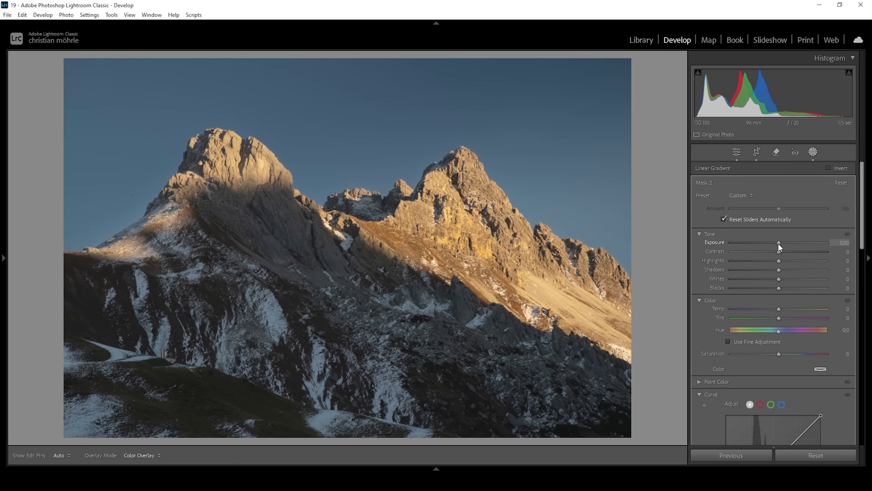
drag(778, 242, 767, 245)
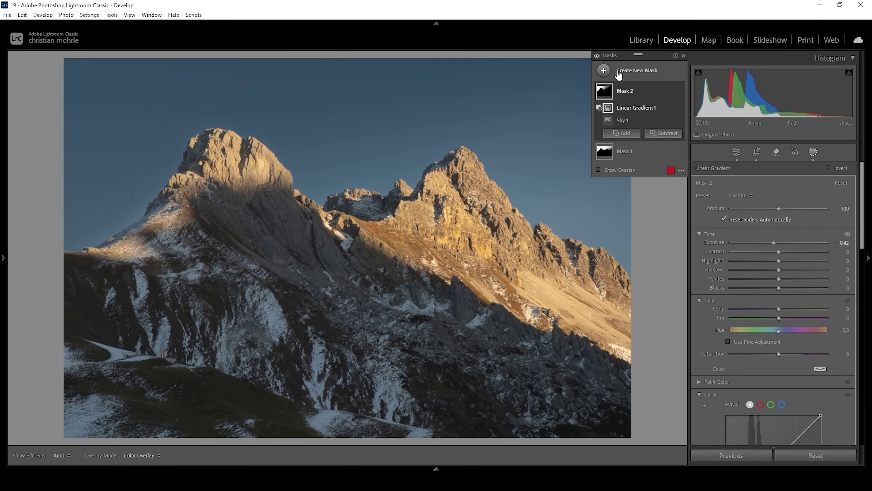
click(620, 71)
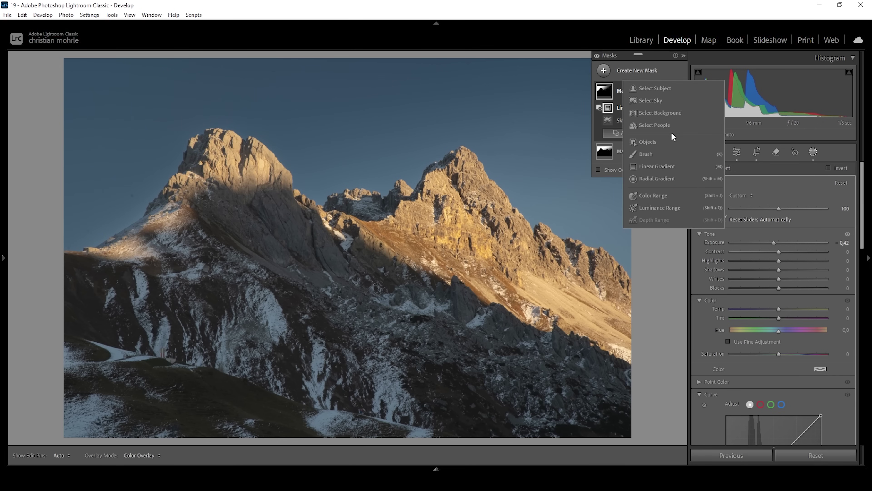
Step: Create Mask 3 as sky minus a tilted linear gradient, with Exposure −0.31
click(654, 103)
click(665, 120)
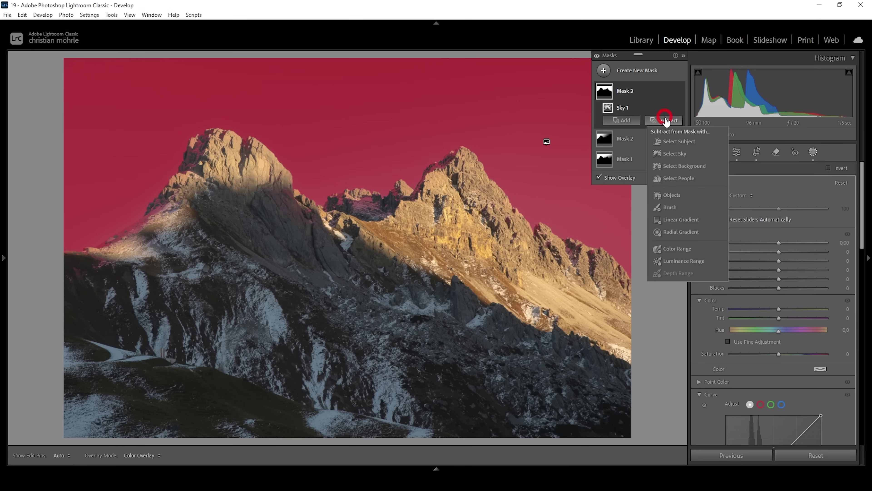
click(673, 220)
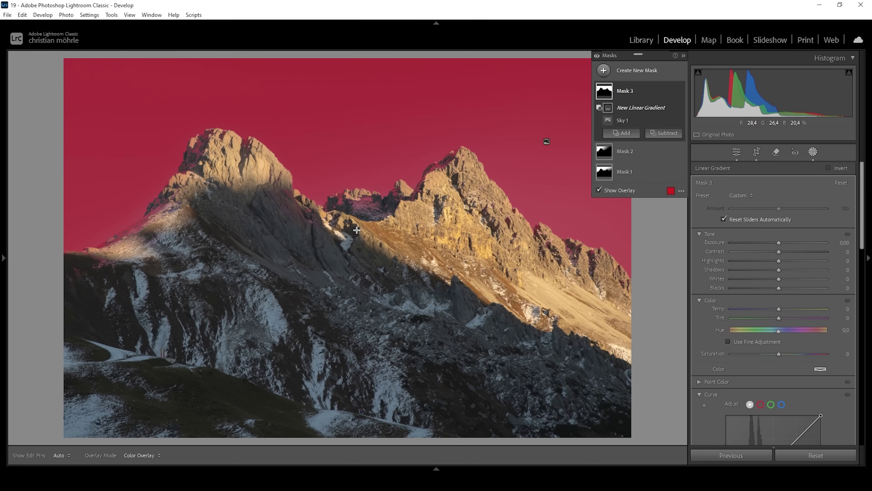
drag(357, 230, 137, 78)
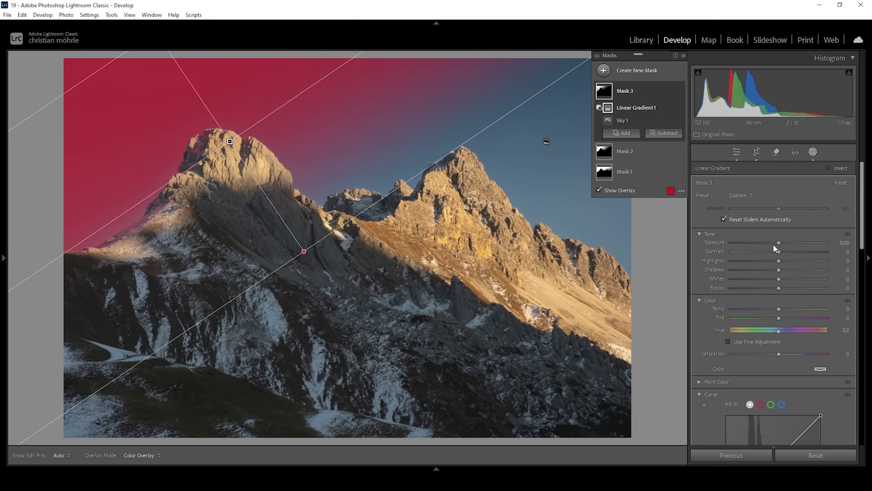
drag(774, 244, 773, 242)
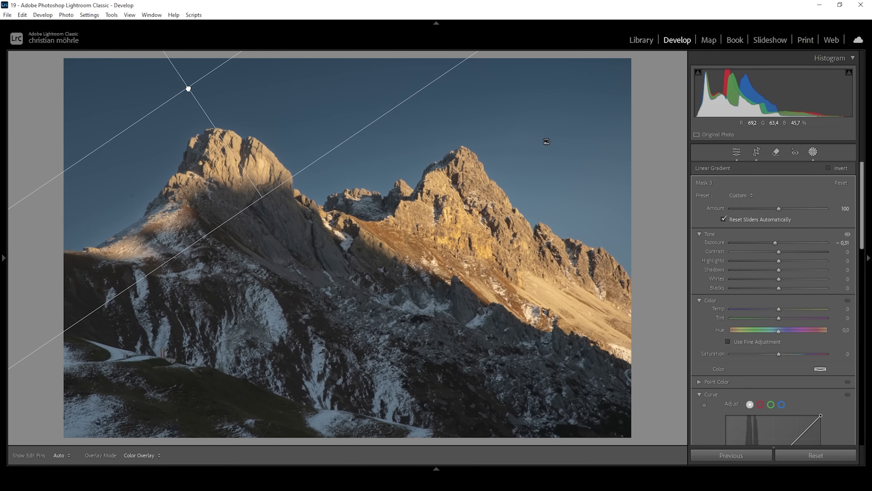
drag(188, 88, 184, 85)
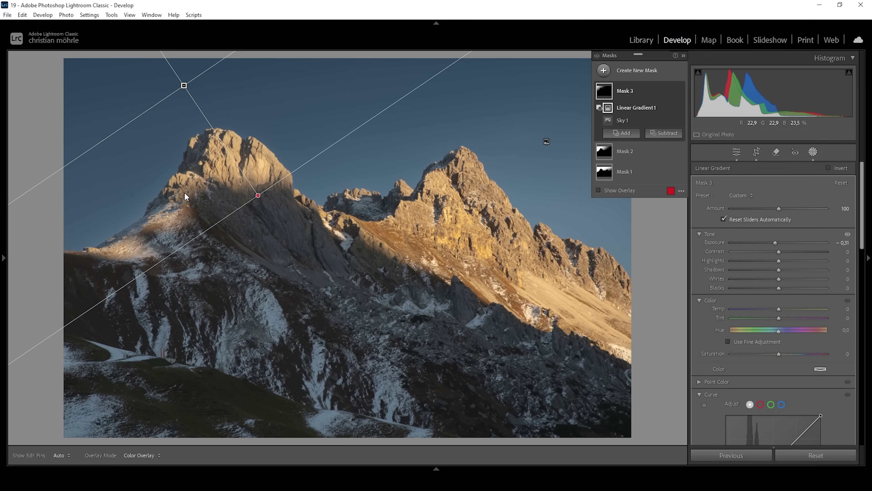
Step: Rotate Mask 2's linear gradient to a new angle, then reselect Mask 3
click(624, 152)
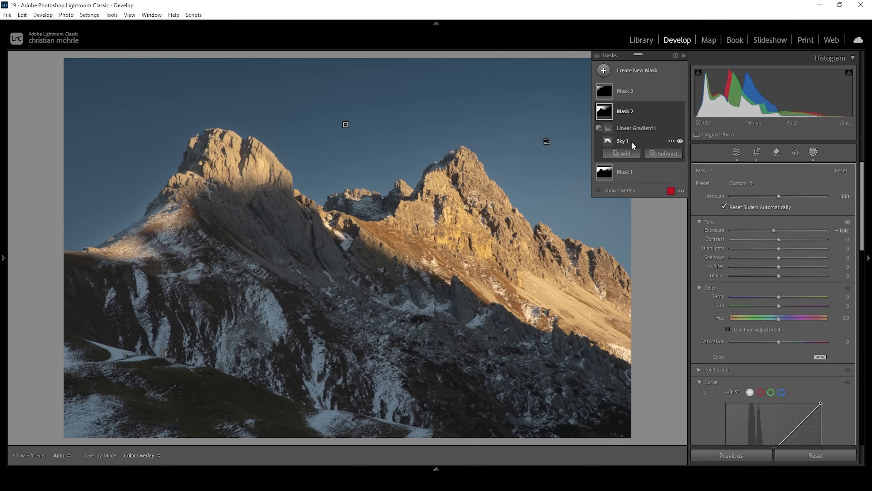
click(629, 133)
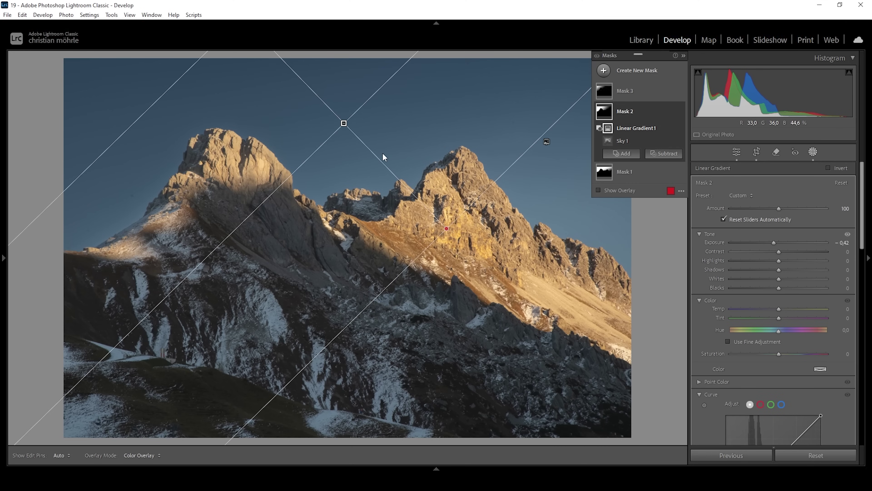
drag(342, 123, 171, 64)
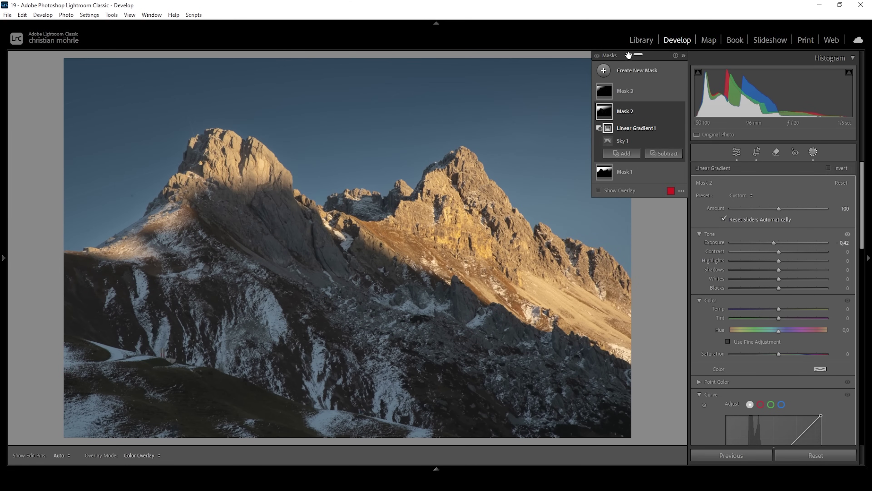
click(623, 91)
Step: Create a Color Range mask sampled from the sky, intersected with a linear gradient over the upper-left
click(604, 71)
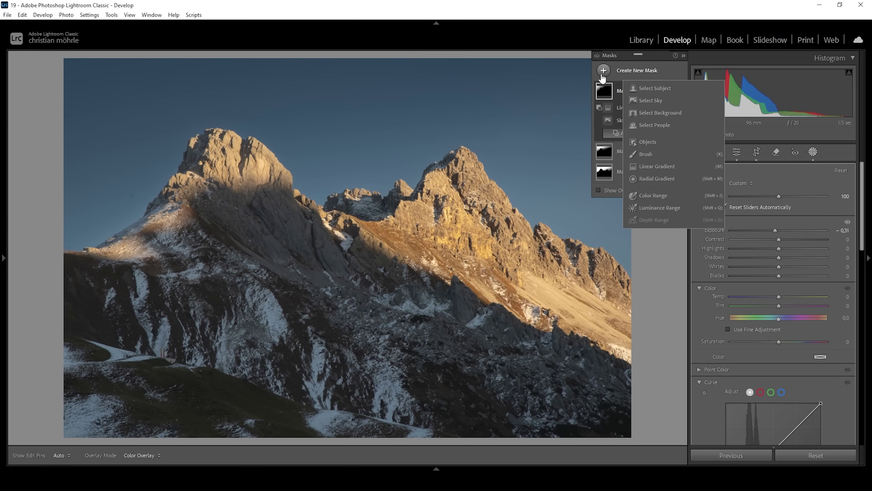
click(656, 195)
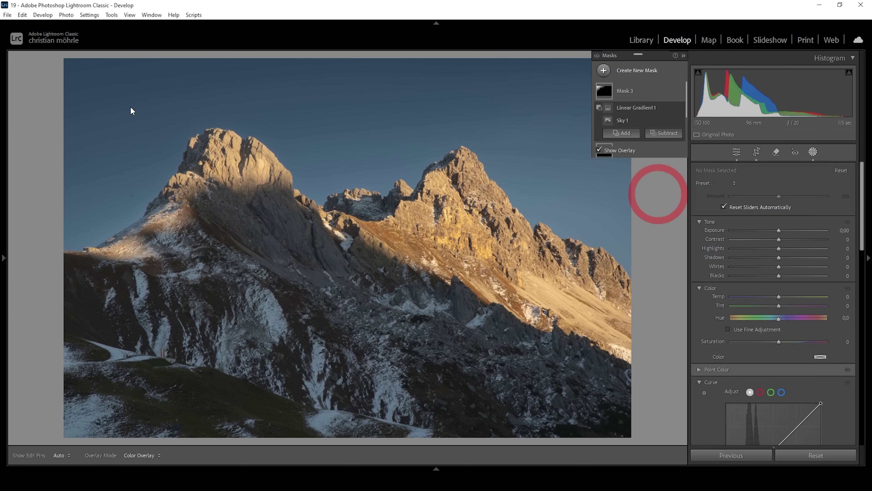
click(70, 64)
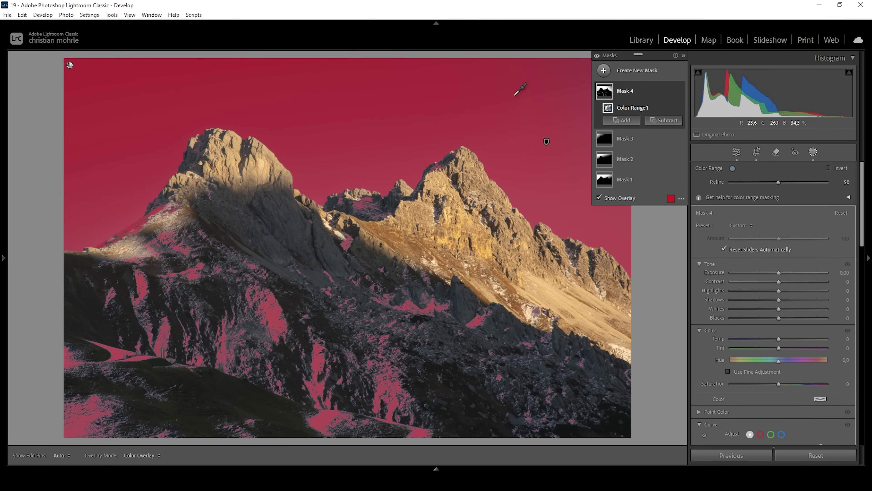
right_click(673, 91)
mouse_move(720, 129)
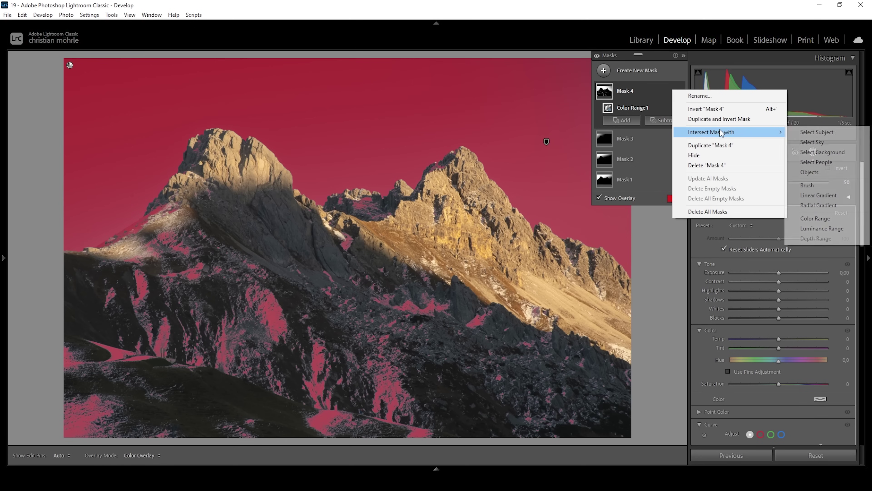
click(813, 195)
drag(70, 65, 147, 238)
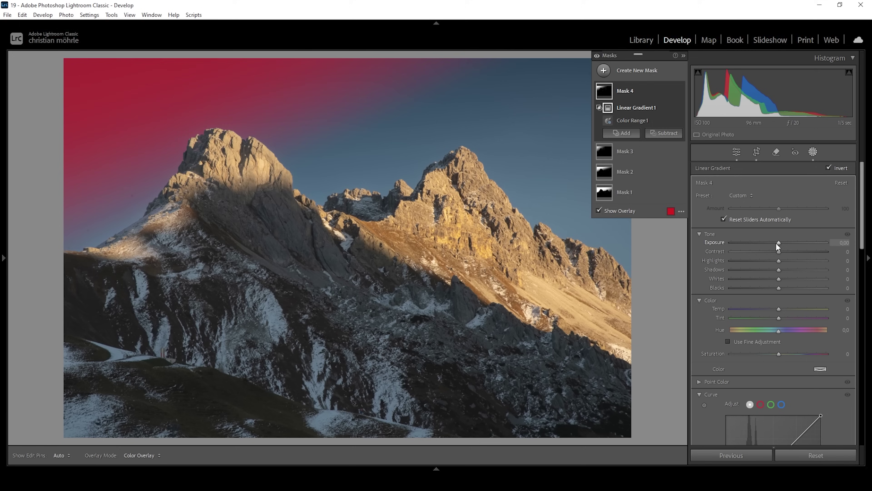
Step: Set Mask 4 to Exposure about −0.95 and Saturation −36
drag(778, 242, 765, 246)
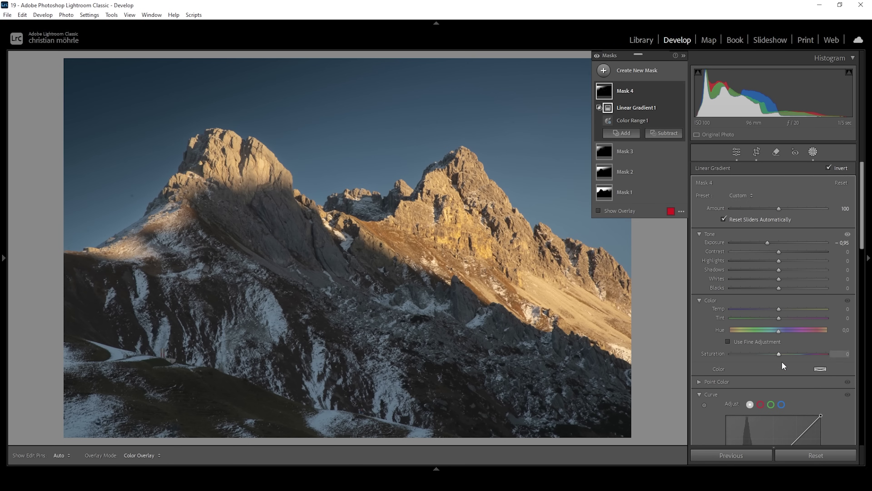
drag(777, 354, 767, 353)
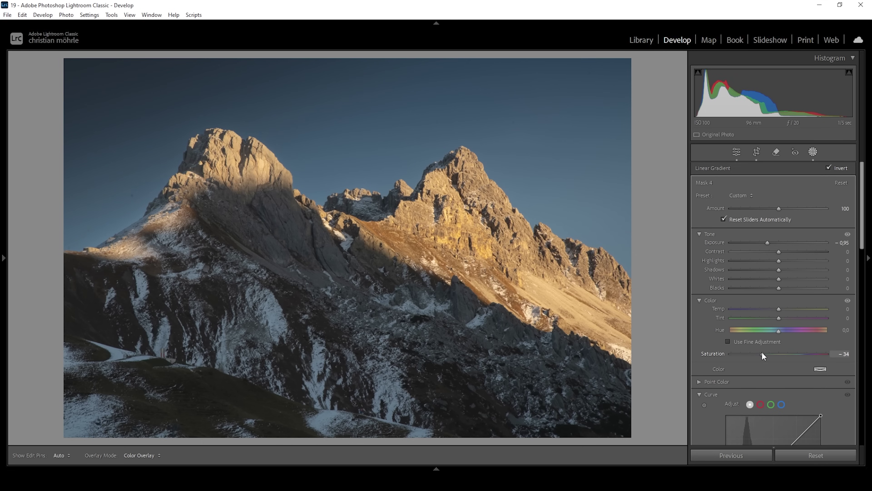
drag(760, 352, 761, 352)
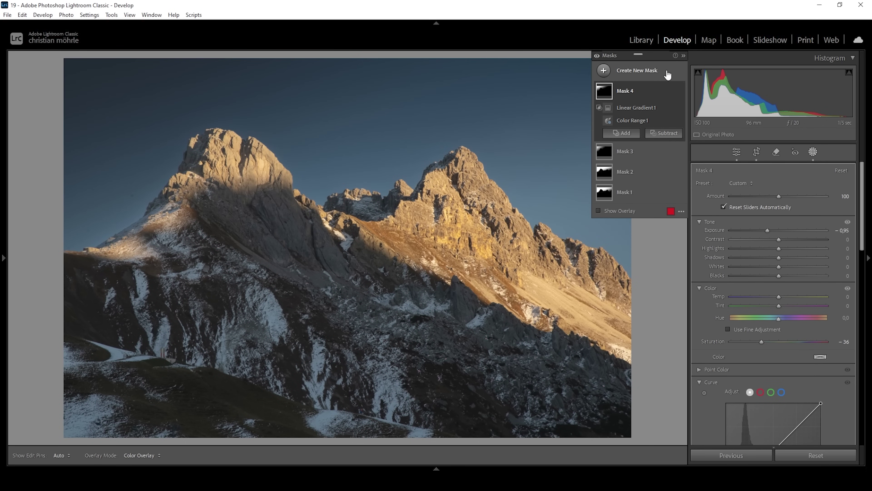
Step: Draw a rotated radial gradient mask over the right-hand peaks and shift it right
key(shift+m)
drag(517, 214, 783, 395)
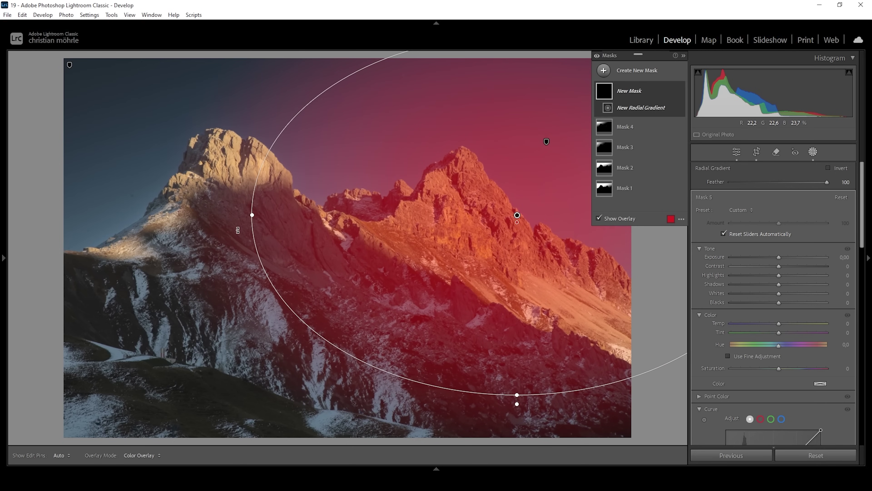
drag(237, 230, 255, 271)
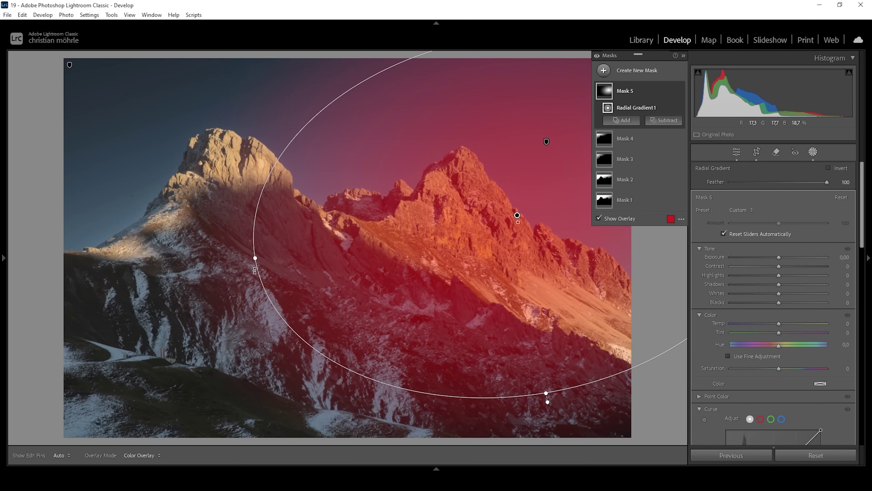
click(517, 216)
drag(517, 216, 674, 227)
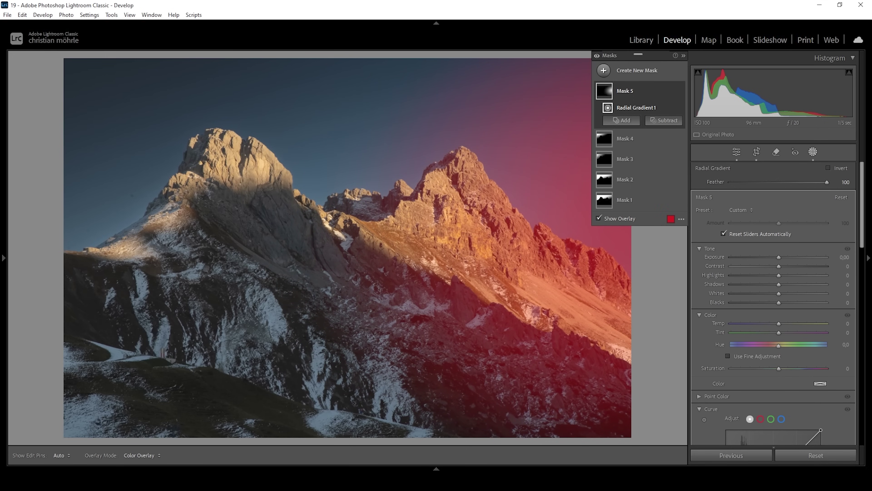
Step: Within the radial mask, set Blacks +30, Whites +19 and Dehaze −12
drag(779, 302, 781, 302)
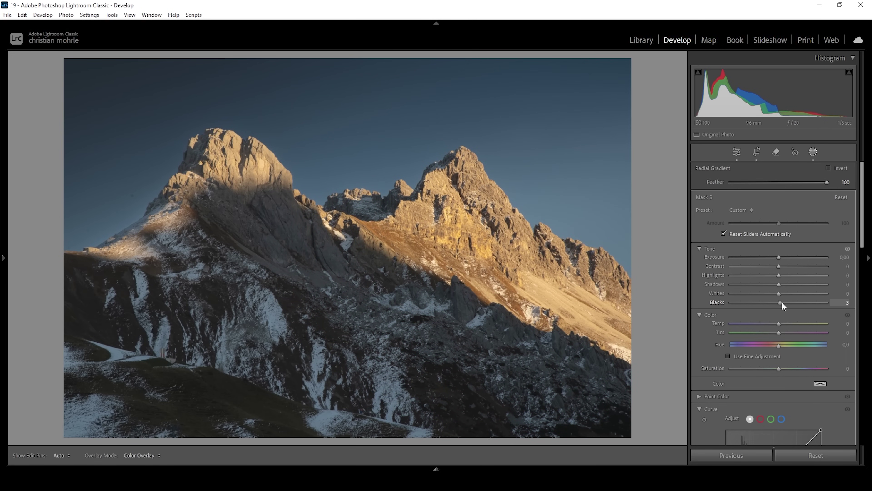
drag(788, 302, 779, 291)
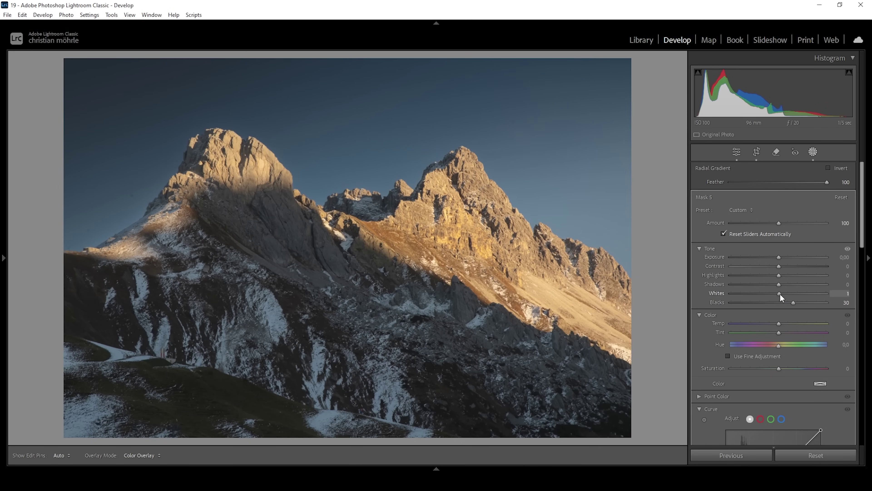
drag(788, 295, 789, 296)
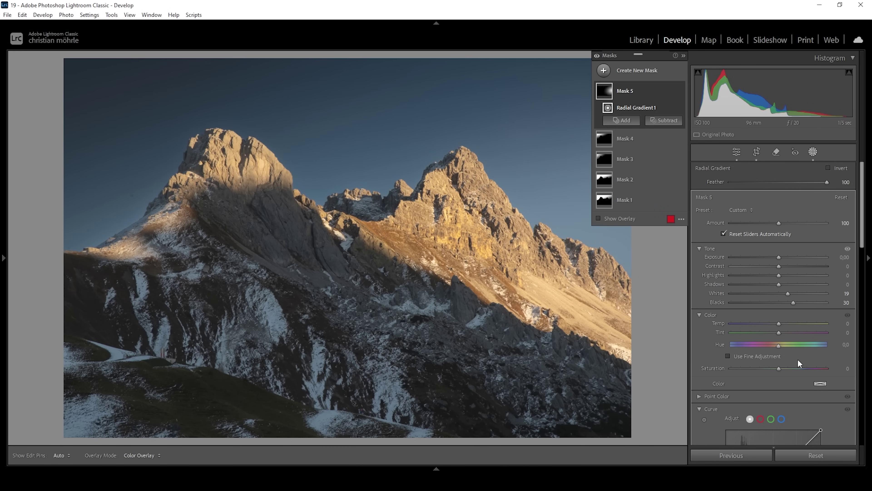
scroll(790, 361, down, 4)
scroll(781, 367, down, 3)
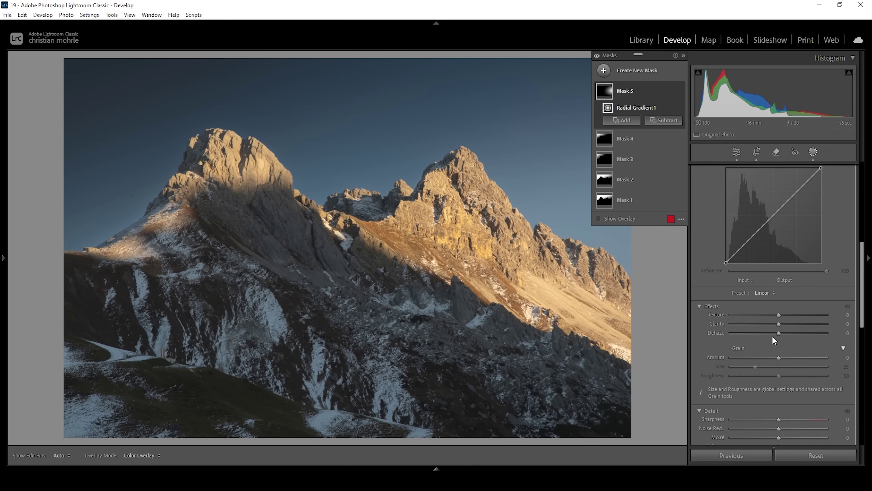
drag(778, 333, 778, 337)
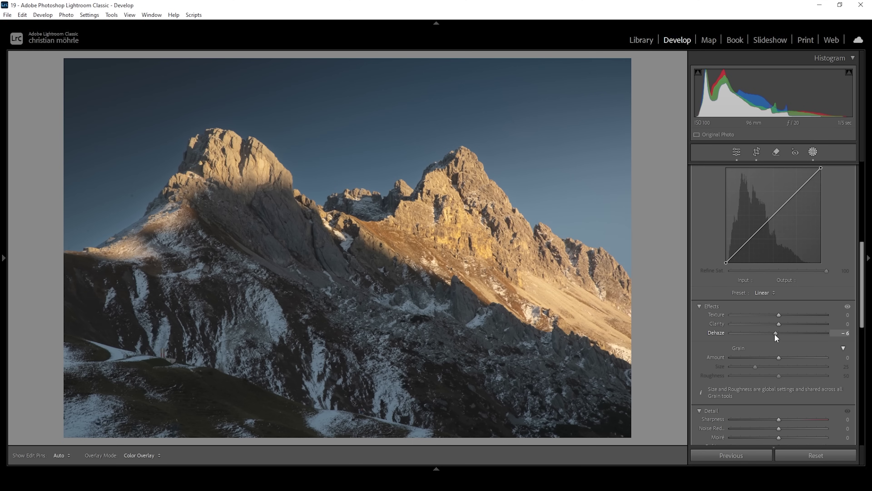
drag(774, 335, 772, 334)
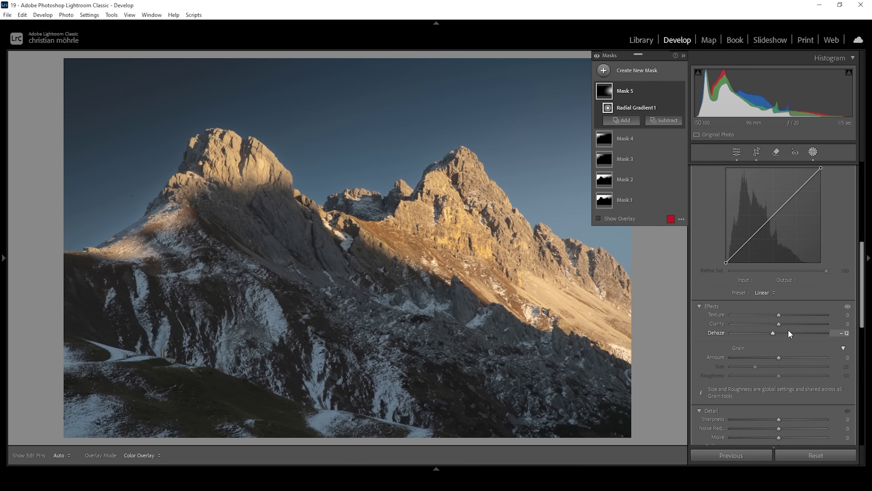
Step: Draw a new radial gradient over the right-hand peaks and nudge it slightly upward
click(599, 70)
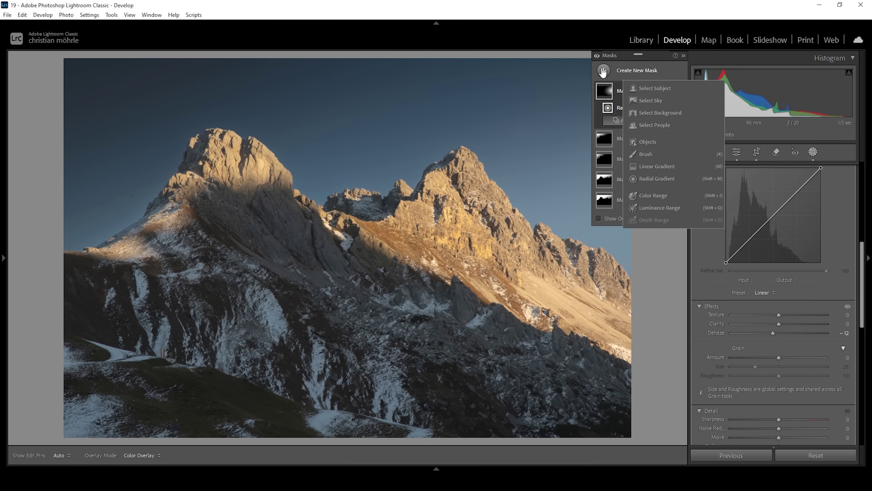
key(Escape)
key(shift+m)
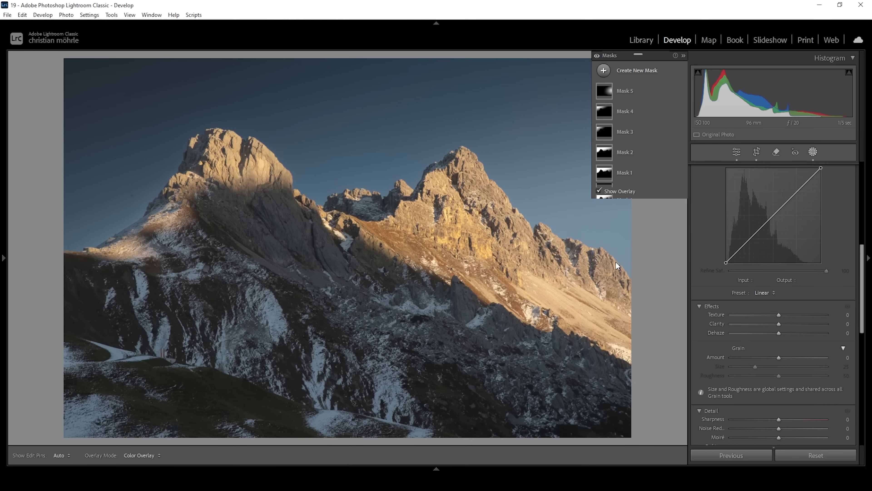
drag(610, 254, 739, 335)
drag(479, 256, 483, 268)
click(477, 258)
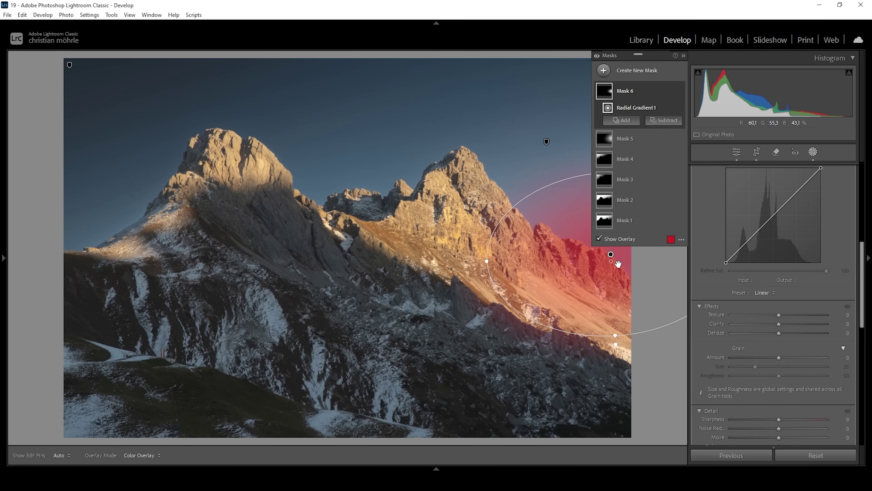
drag(614, 255, 615, 249)
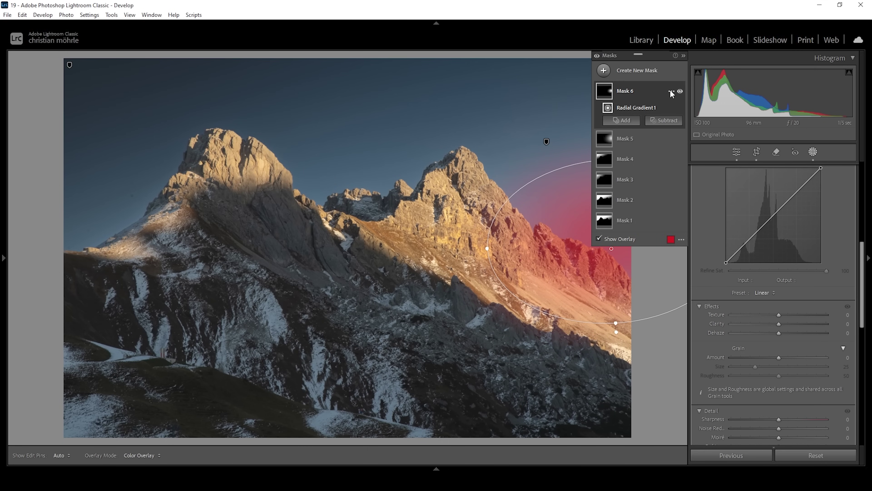
Step: Intersect Mask 6 with a Color Range sampled from the sky beside the peaks
click(671, 92)
mouse_move(713, 139)
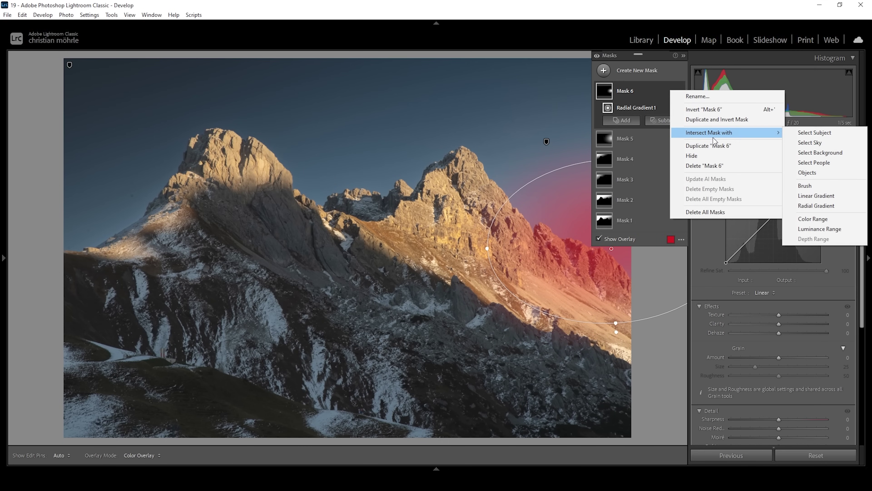
click(823, 219)
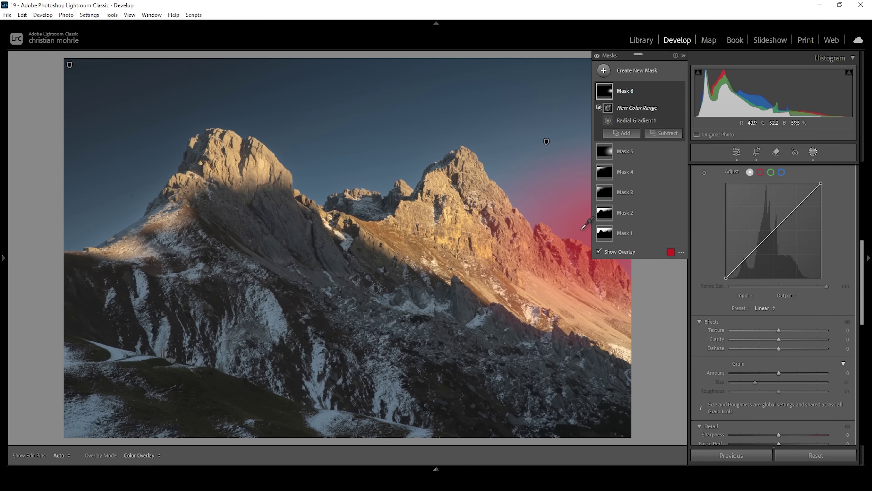
click(583, 229)
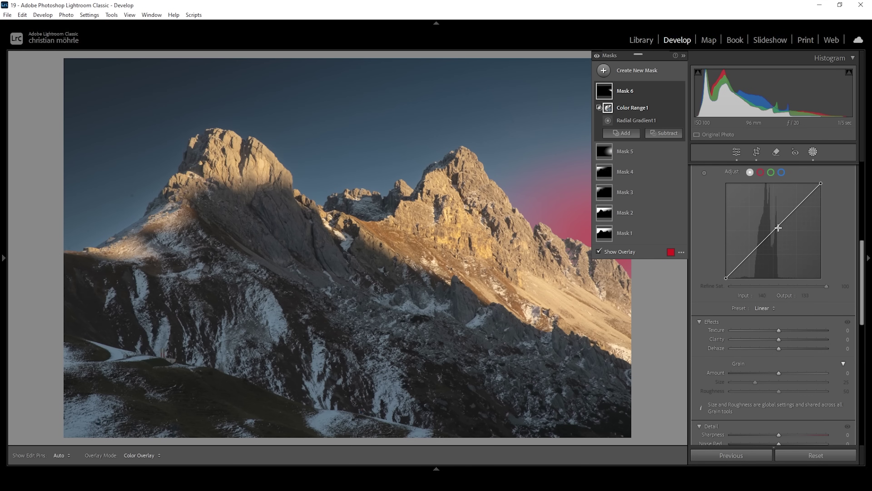
Step: Raise Mask 6's Whites to 100 and widen its radial gradient toward the left
scroll(780, 223, up, 5)
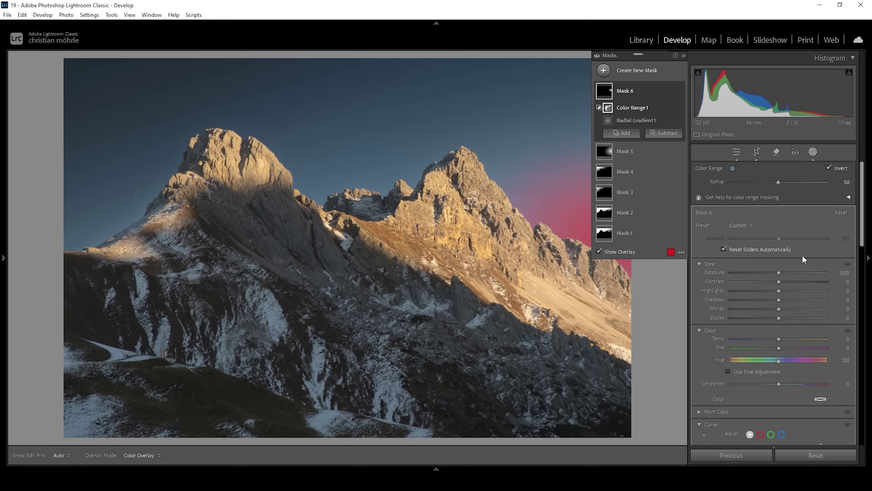
drag(778, 309, 828, 308)
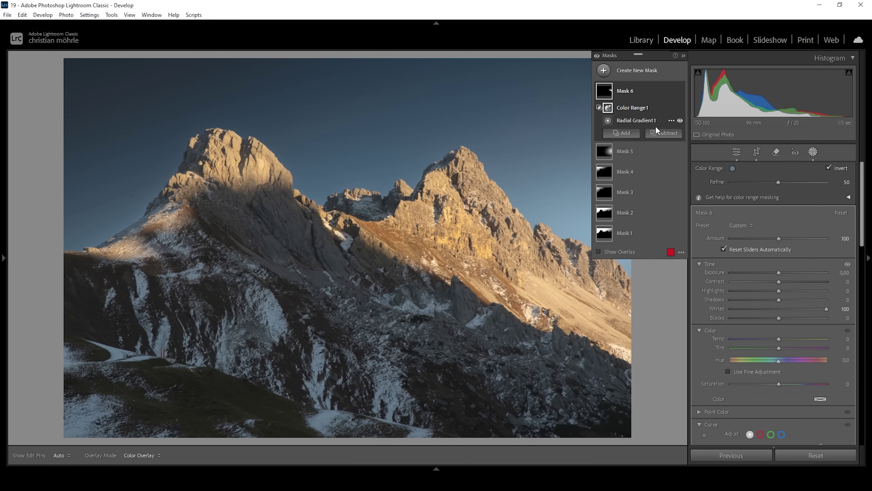
click(635, 120)
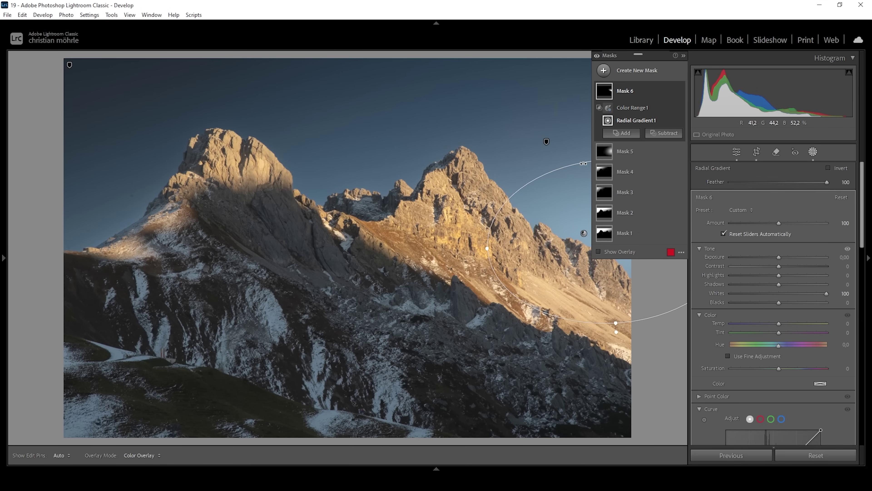
click(683, 56)
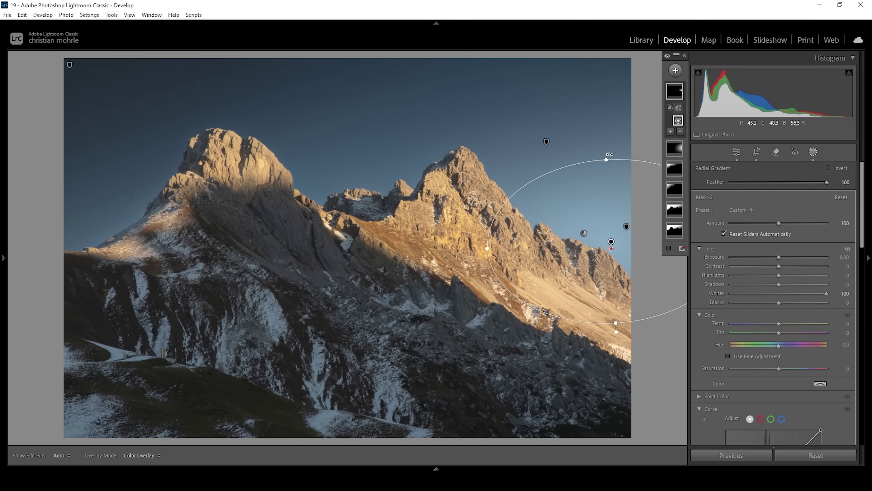
drag(599, 233, 601, 238)
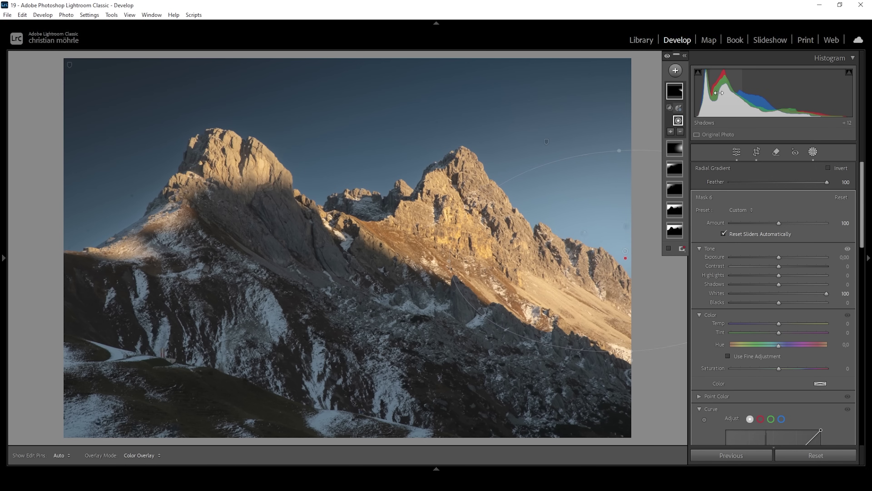
click(684, 56)
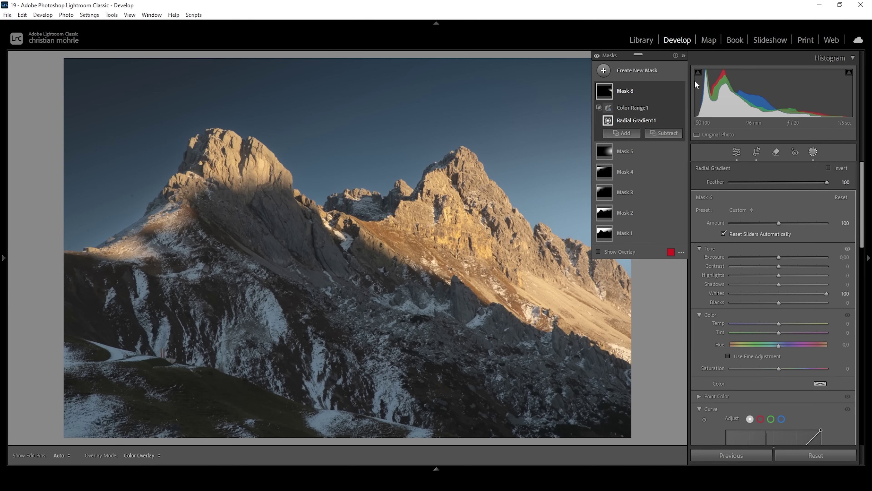
Step: Toggle all six mask effects off and on to compare, then return to the Basic panel
click(596, 55)
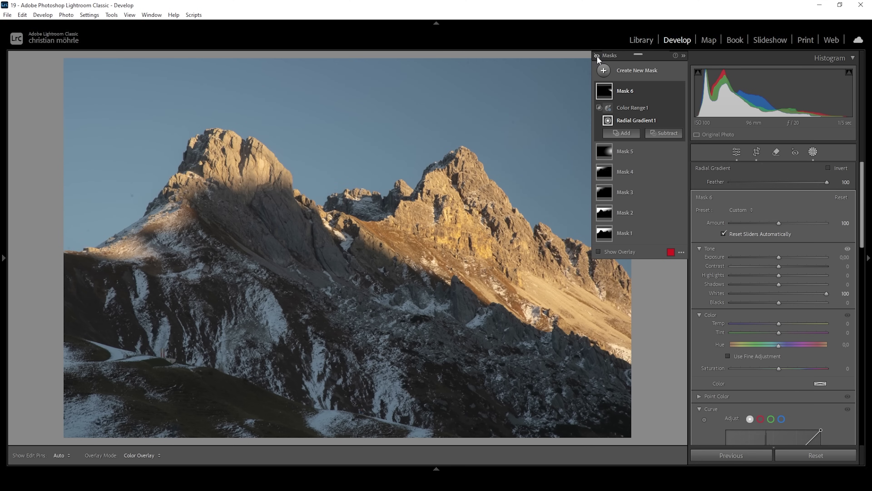
click(597, 55)
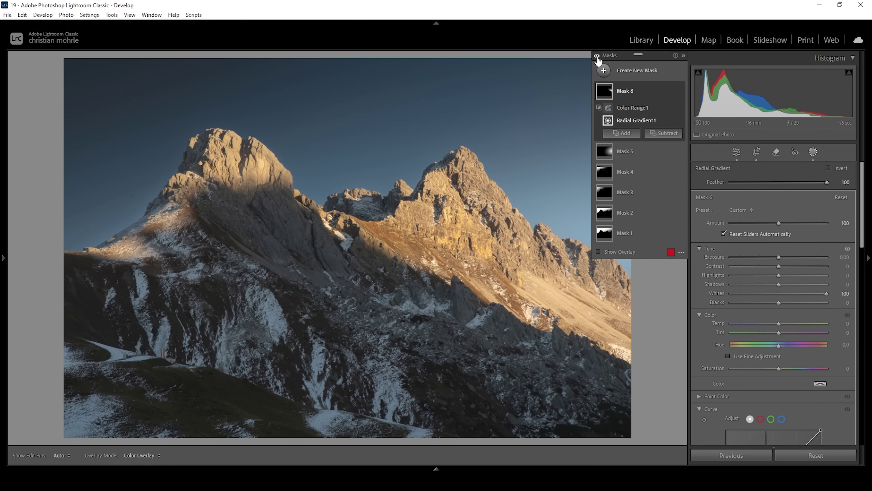
click(738, 150)
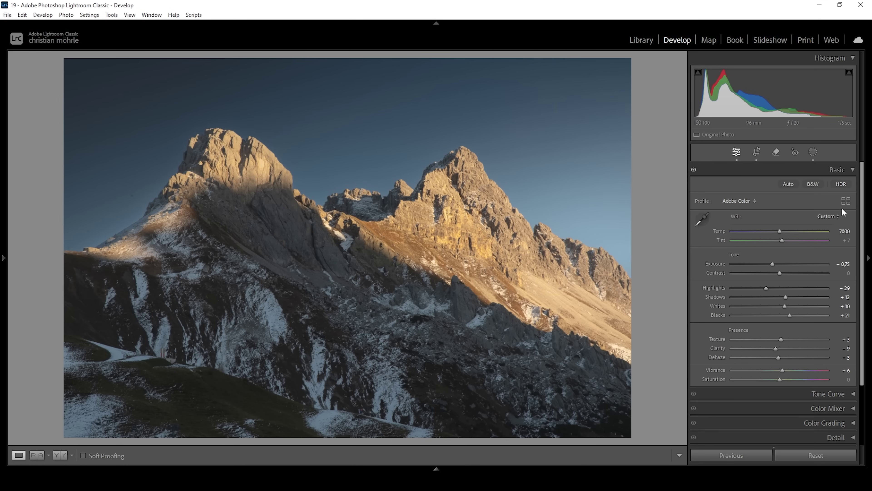
Step: In the Color Mixer, shift the Yellow hue slightly toward orange
click(844, 167)
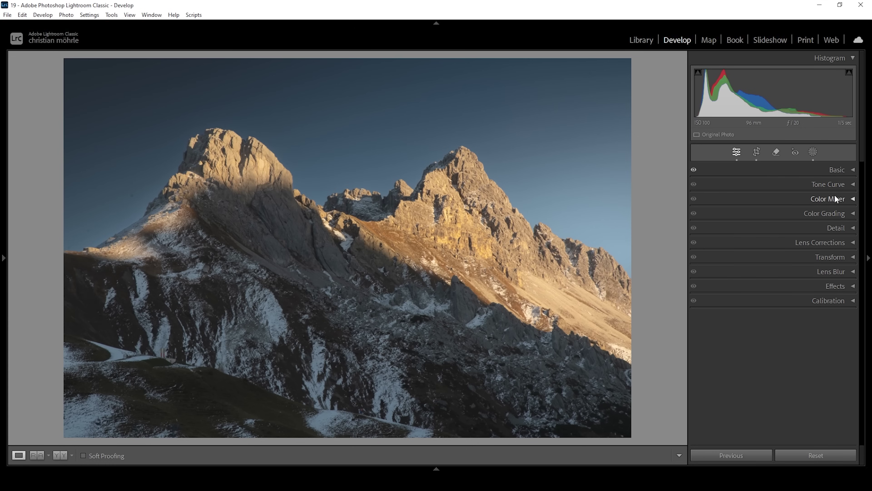
click(835, 196)
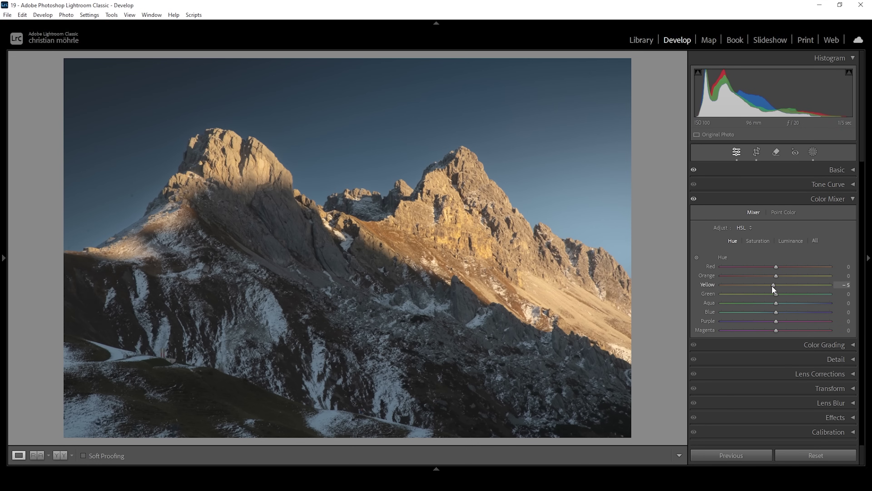
drag(774, 287, 766, 289)
Step: Set Color Mixer saturation to Yellow -48, with Orange +3 and Blue +6
click(751, 242)
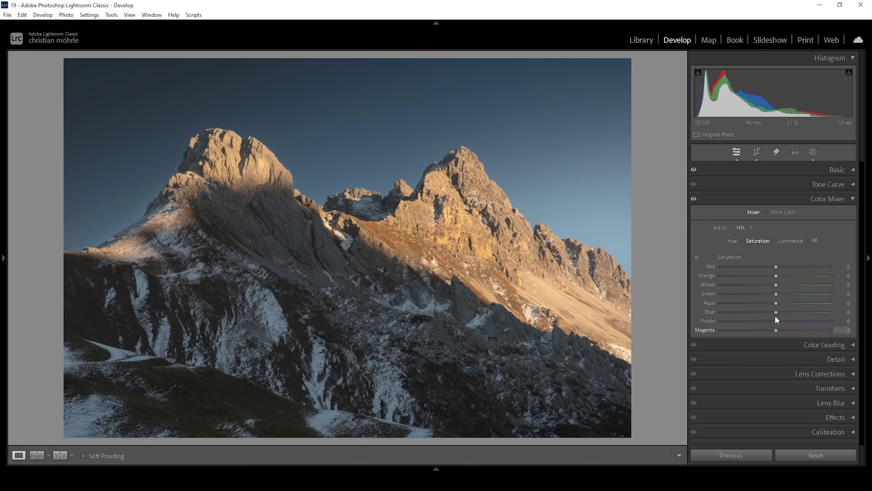
drag(771, 284, 750, 283)
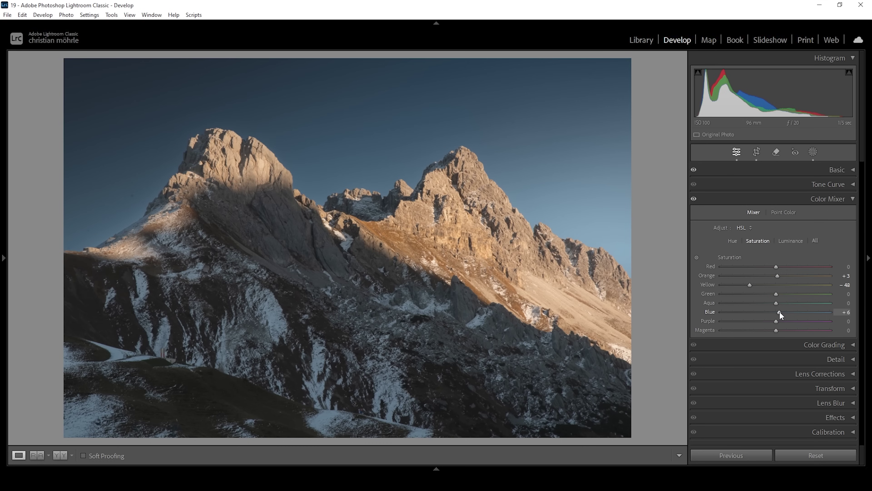
click(784, 239)
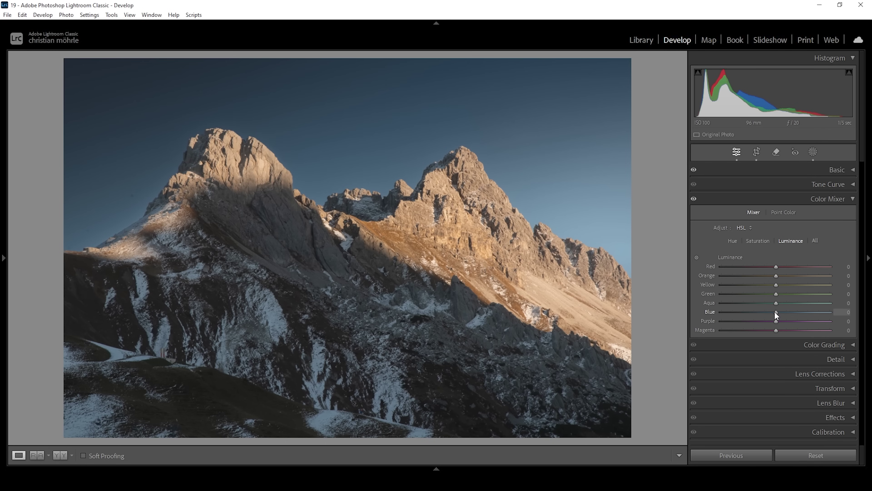
Step: Set Color Mixer luminance to Blue -18 and Orange +6, then bring up Color Grading
drag(774, 311, 763, 310)
mouse_move(764, 311)
mouse_down()
mouse_move(773, 317)
mouse_move(765, 313)
mouse_up()
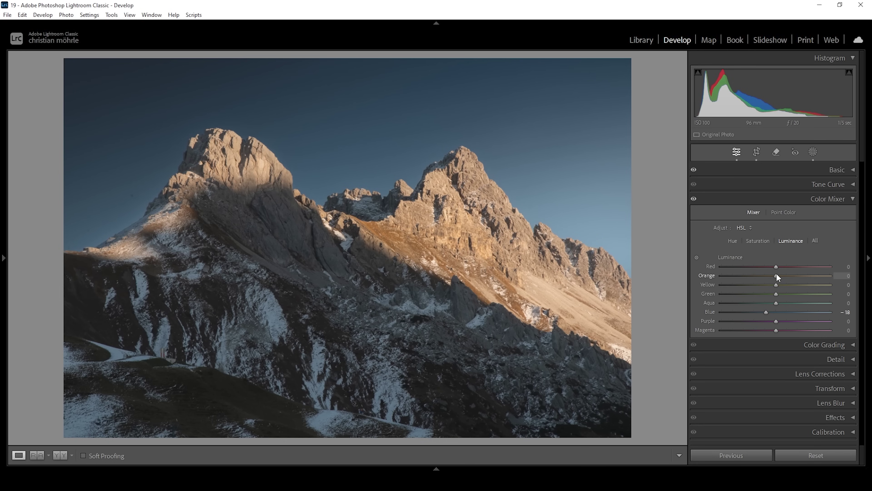
drag(783, 275, 781, 276)
click(843, 199)
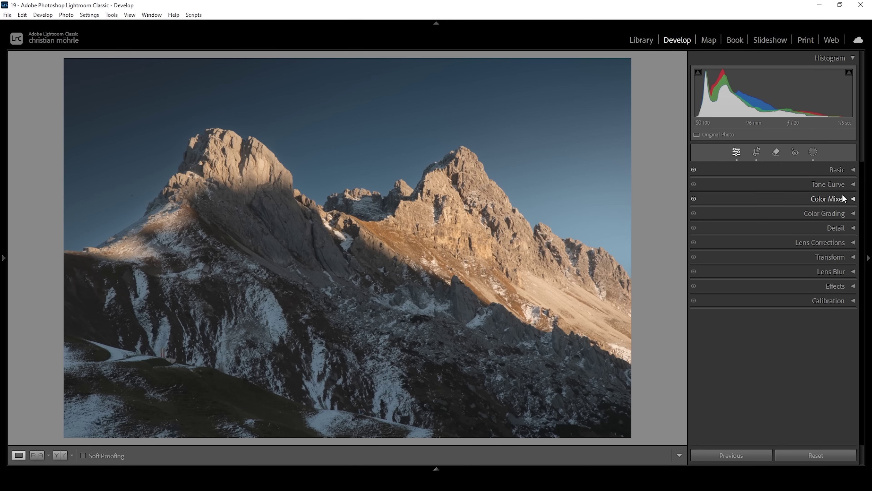
click(843, 212)
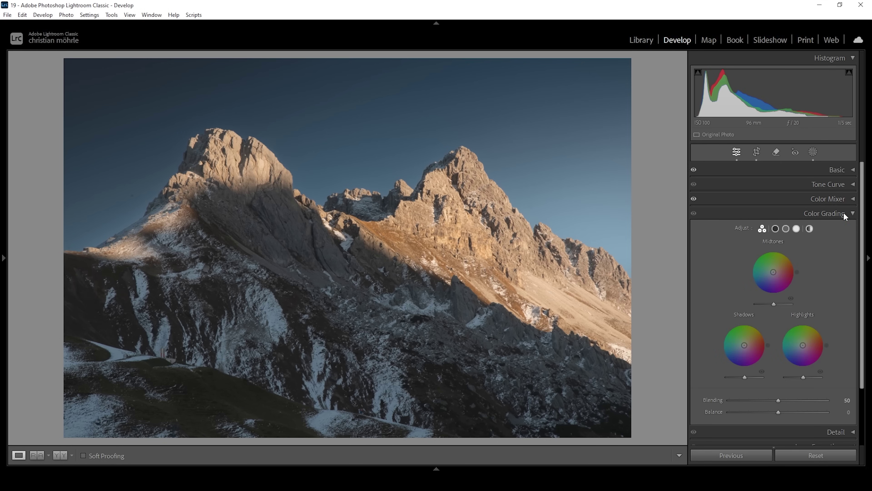
Step: Grade the highlights warm orange at Hue 32, Saturation 59, Luminance -18
drag(863, 201, 863, 213)
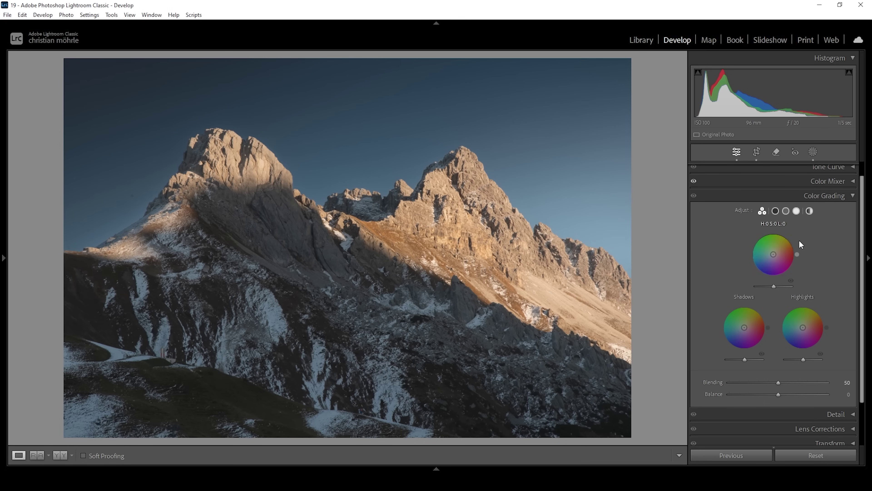
click(798, 210)
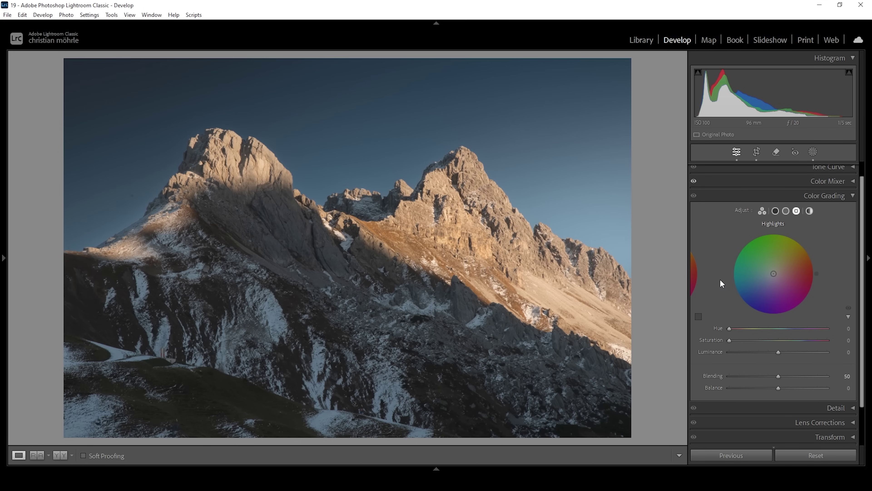
drag(728, 328, 738, 330)
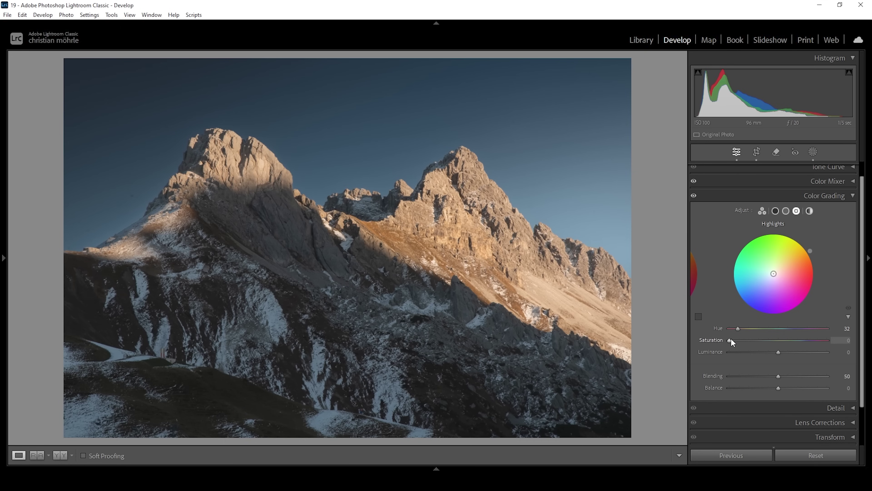
drag(731, 340, 791, 337)
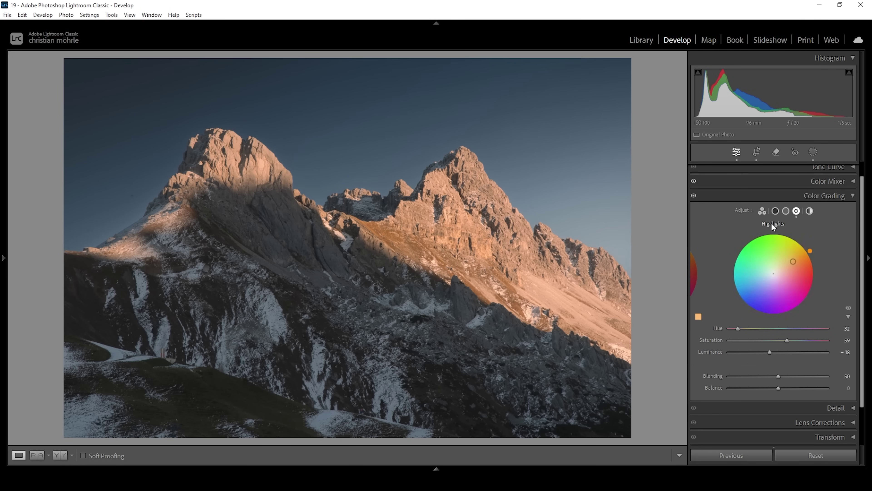
Step: Grade the midtones at Hue 28, Saturation 15, Luminance -36 for a darker warm tint
click(786, 211)
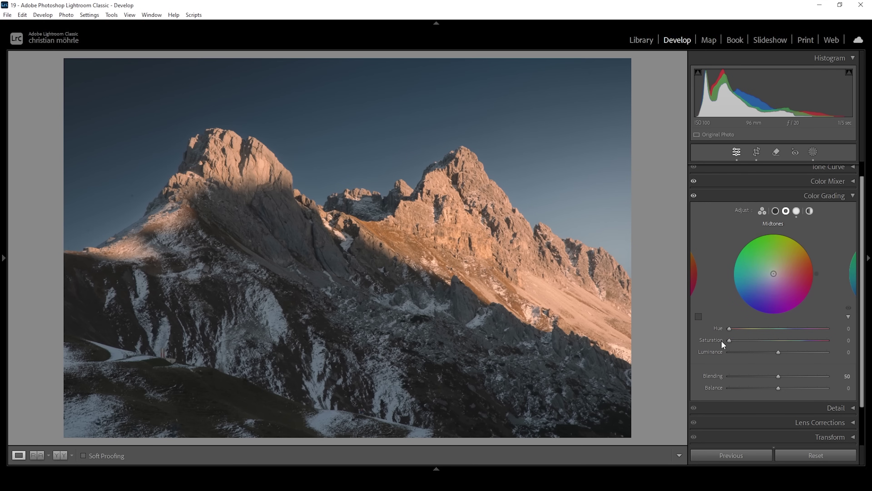
drag(732, 329, 739, 329)
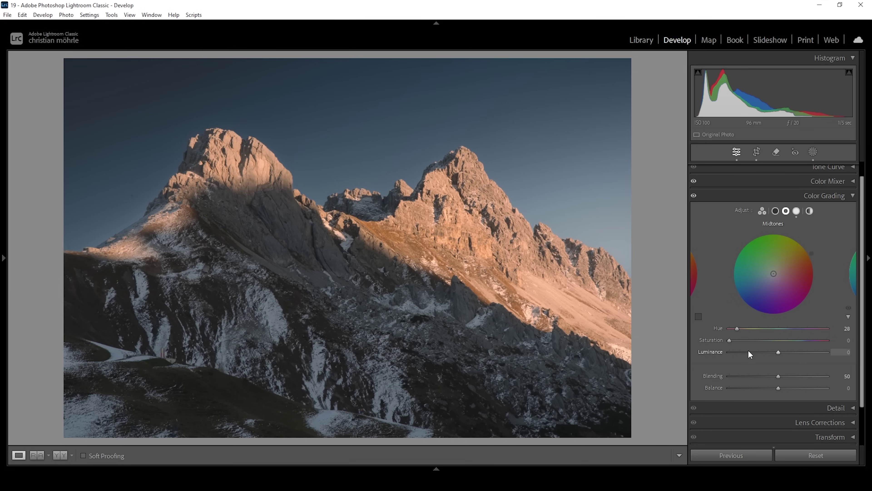
drag(729, 340, 743, 339)
drag(774, 353, 758, 353)
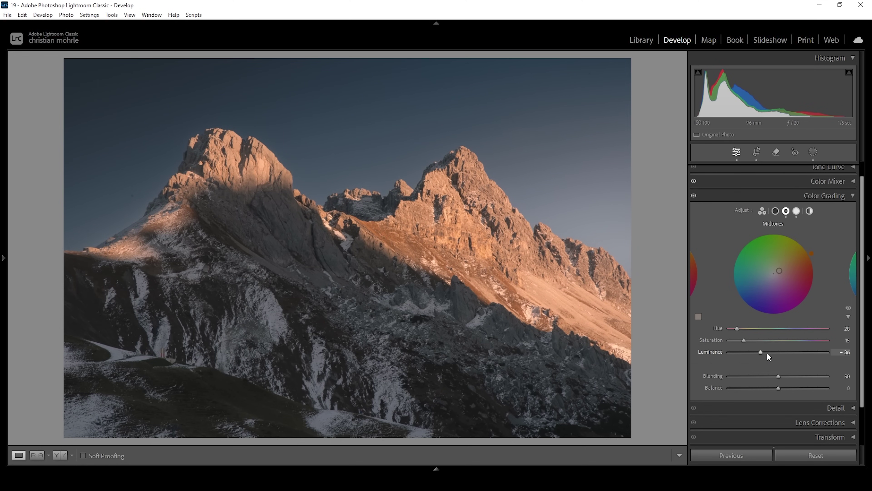
Step: Tint the shadows cool blue at Hue 225, Saturation 12, Luminance -6
click(775, 211)
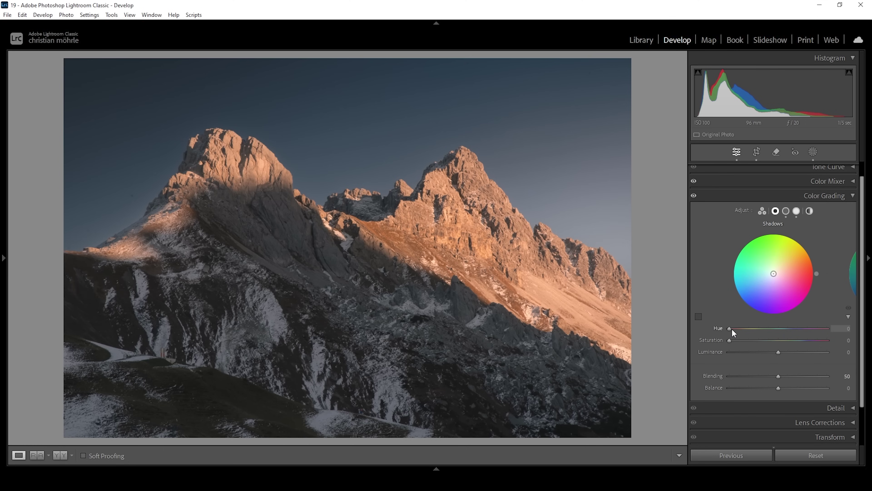
drag(732, 330, 794, 334)
drag(729, 339, 742, 339)
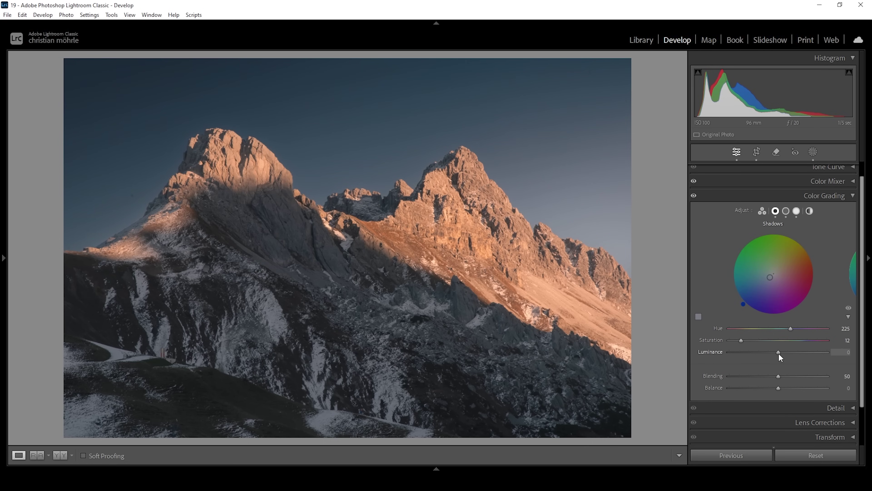
drag(778, 352, 777, 352)
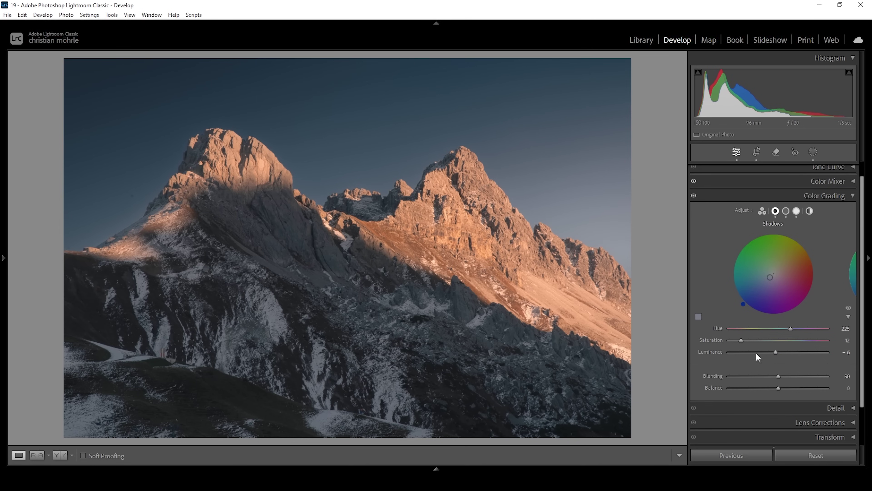
Step: Compare the photo with color grading off and on, then collapse the Color Grading panel
click(694, 196)
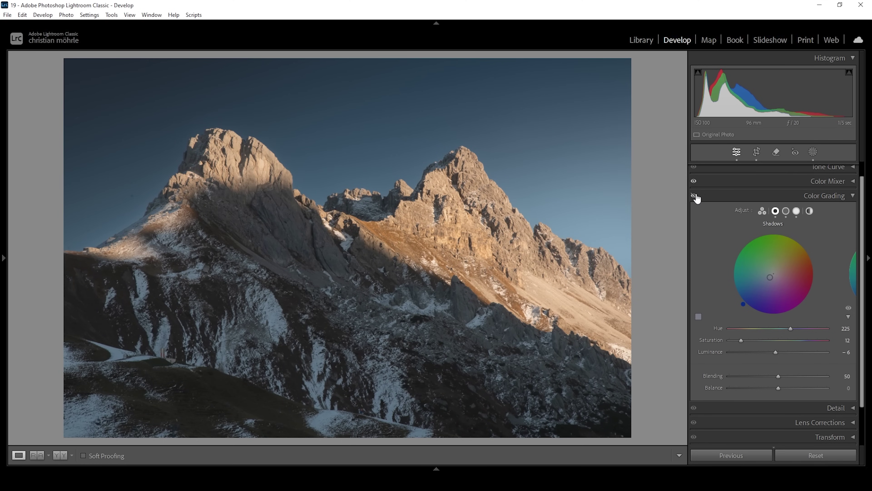
click(695, 196)
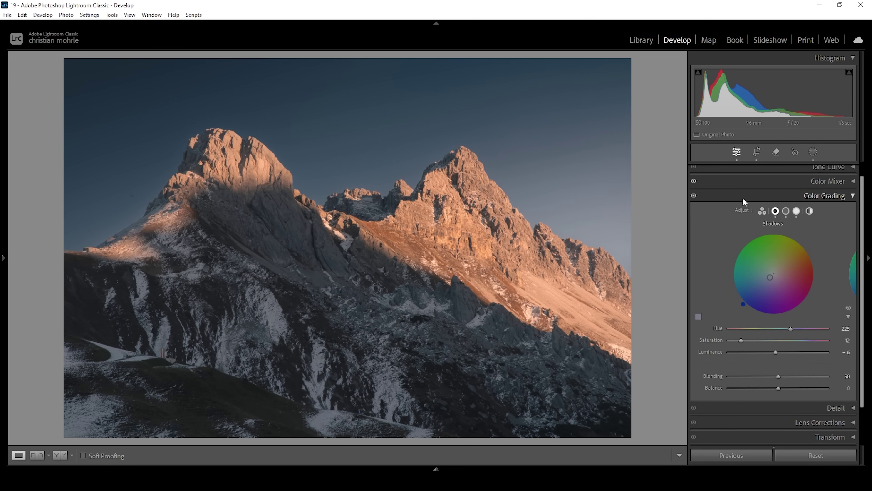
click(853, 197)
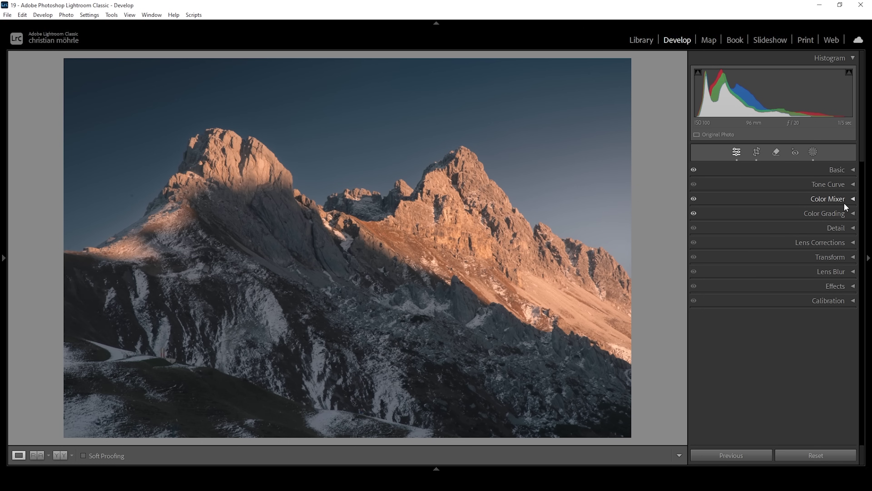
Step: Set Calibration's Blue Primary to Hue -13 and Saturation +13
click(852, 301)
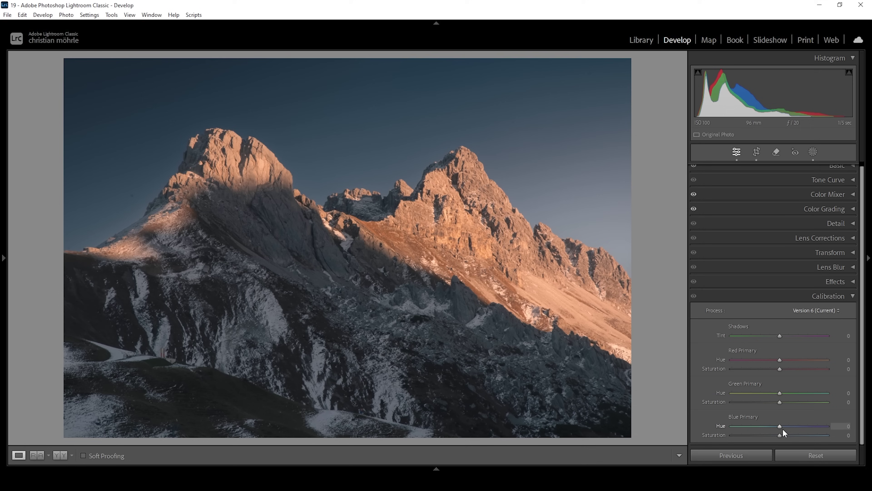
drag(780, 426, 776, 426)
drag(774, 425, 773, 426)
drag(785, 434, 786, 434)
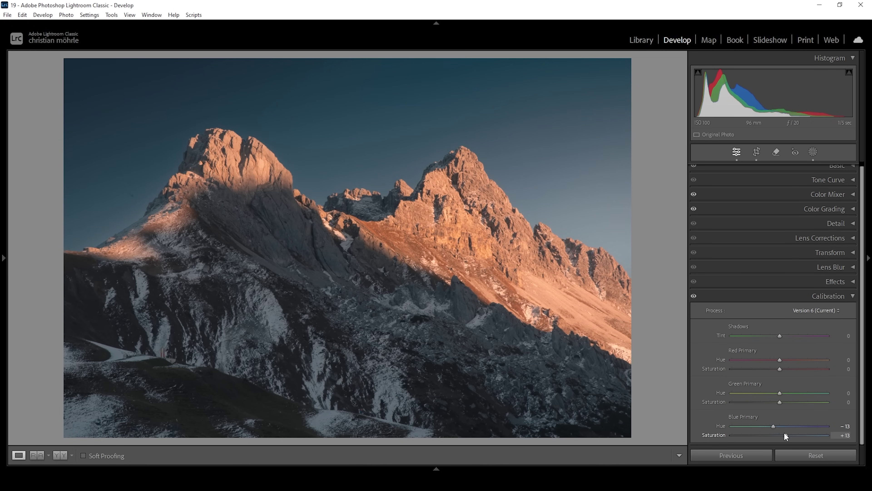
Step: Set sharpening to Amount 91, Radius 0.5, Detail 100 and Masking 81
click(853, 297)
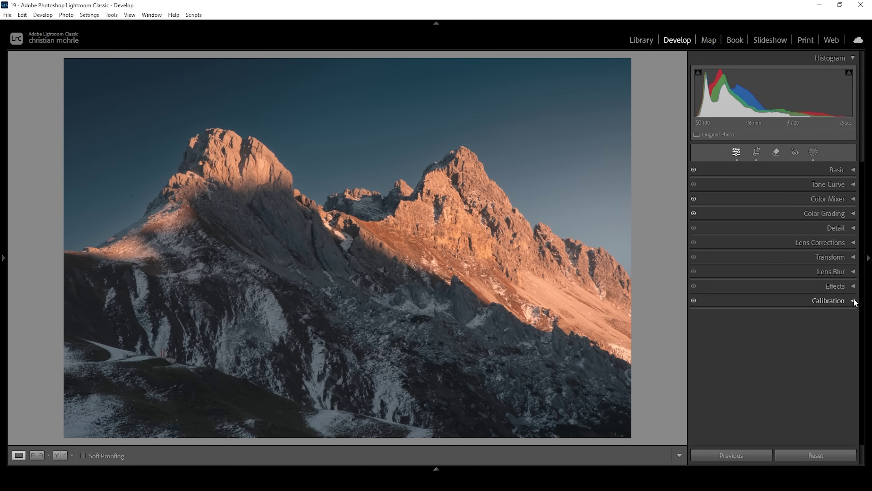
click(836, 227)
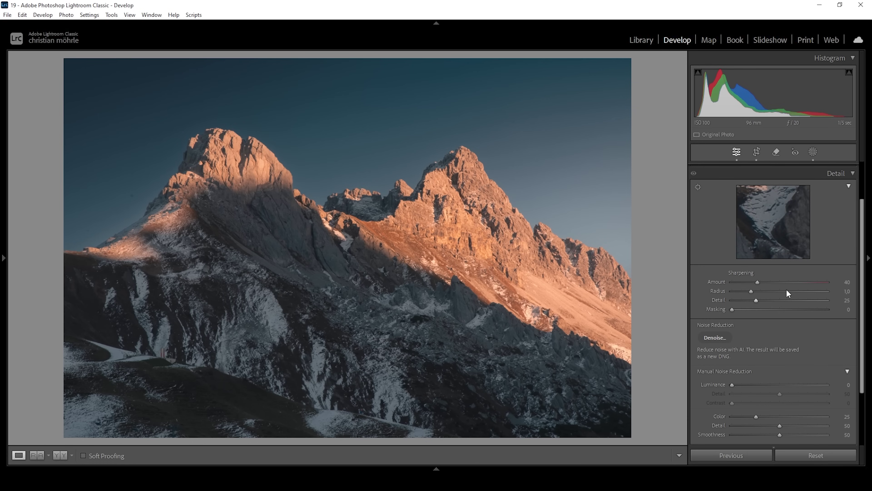
drag(751, 291, 691, 291)
drag(765, 301, 855, 302)
drag(732, 310, 809, 315)
drag(760, 282, 792, 283)
Step: With the Remove tool, turn on Visualize Spots and raise its threshold to reveal dust
click(775, 153)
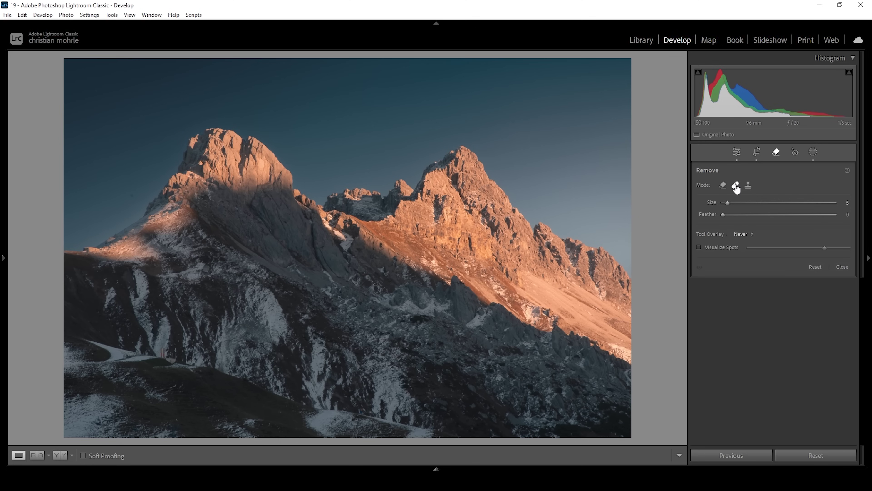
click(719, 246)
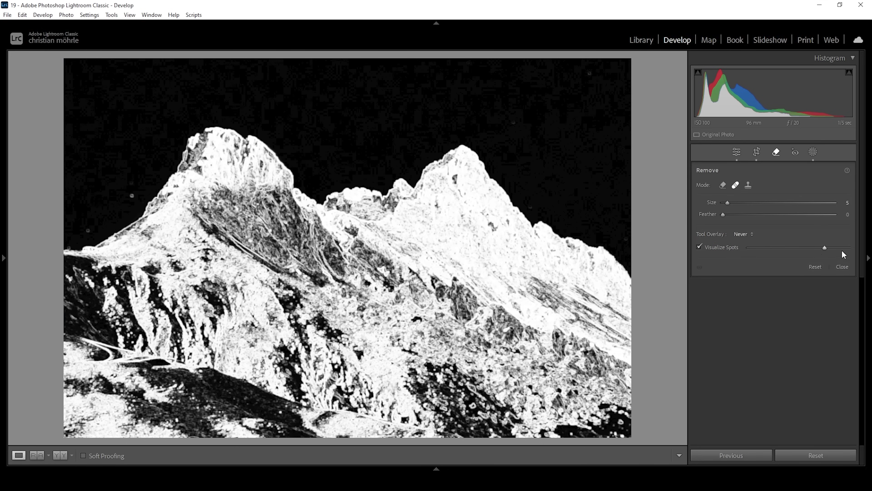
drag(824, 248, 843, 247)
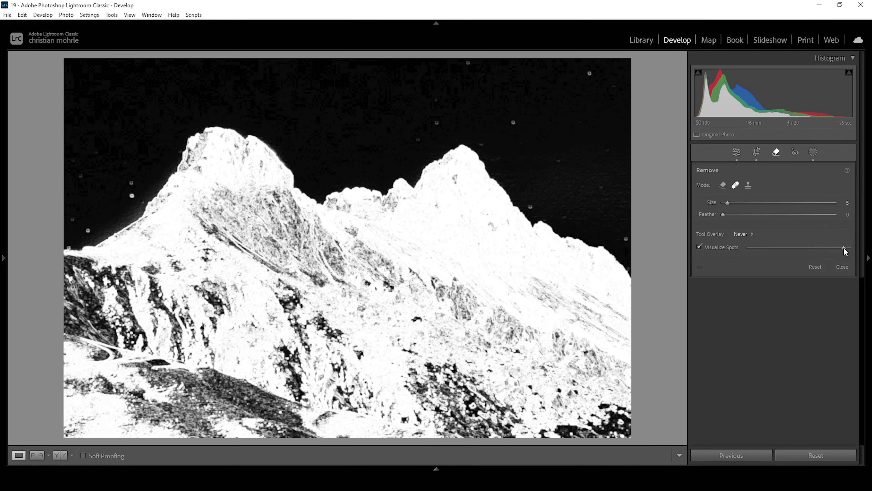
Step: Heal the four dust specks in the upper and upper-right sky
click(468, 62)
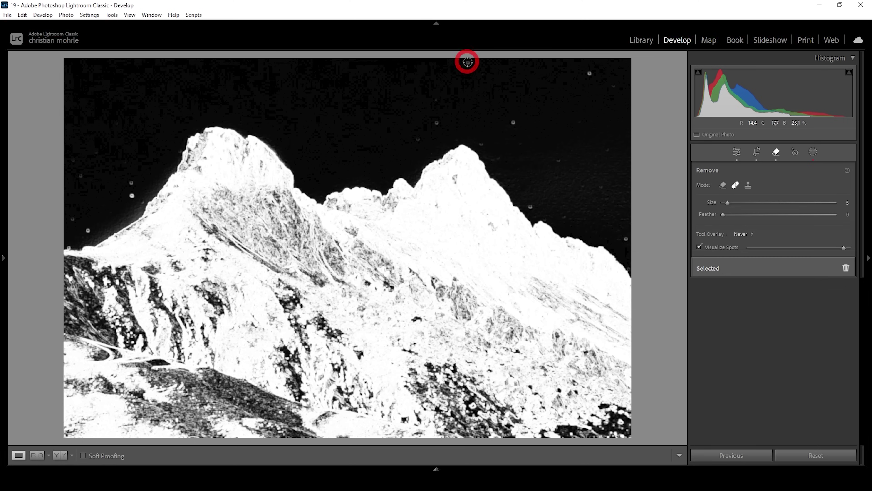
click(590, 73)
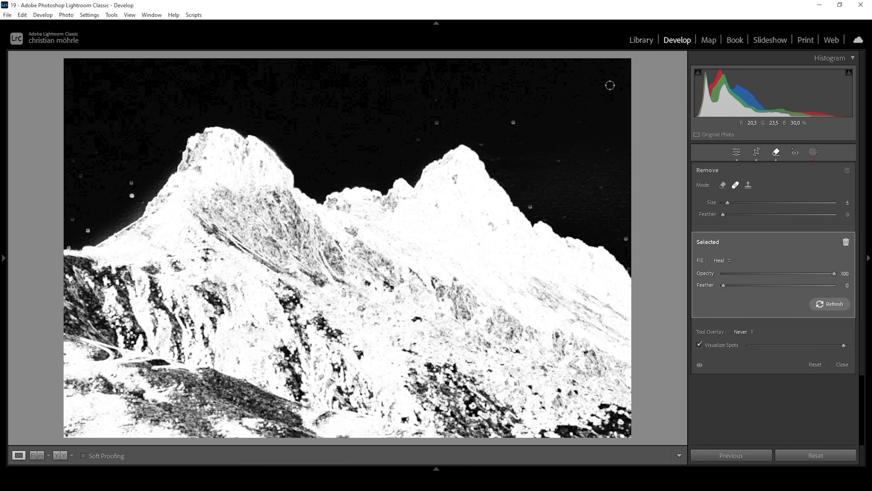
click(610, 85)
click(512, 123)
Step: Exit the Remove tool with Q to return to the Develop adjustment panels
key(q)
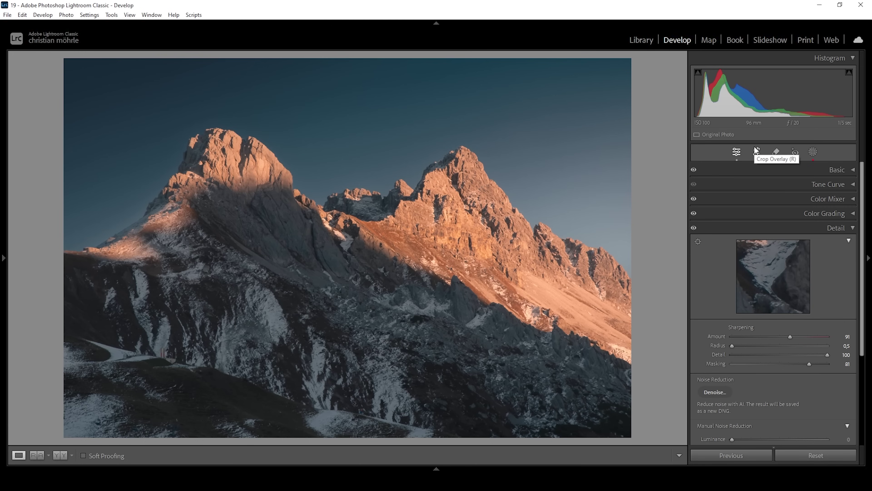